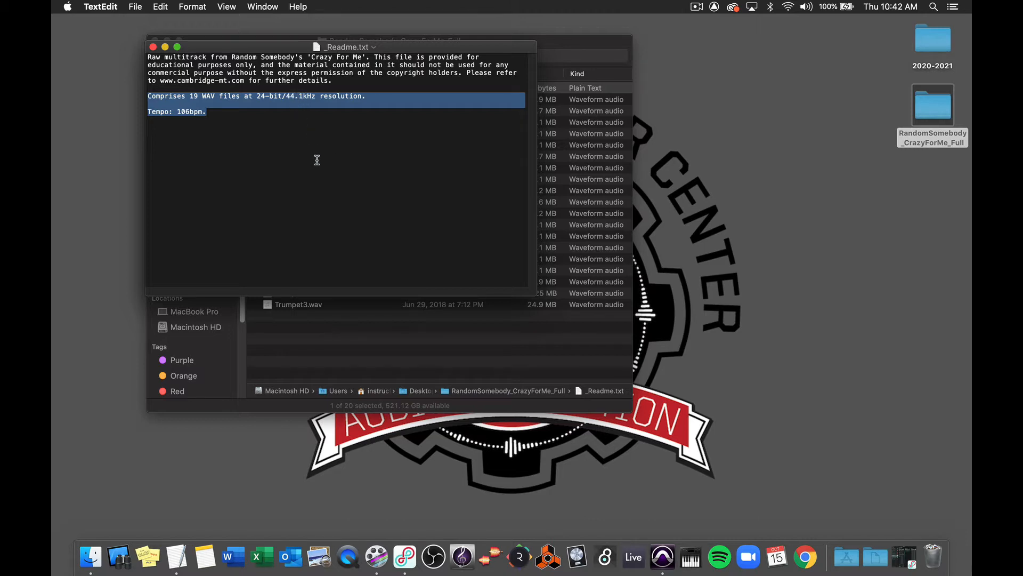
Close the readme, switch to Pro Tools and start a new session named Large Mix Demo 10-15-20
click(154, 48)
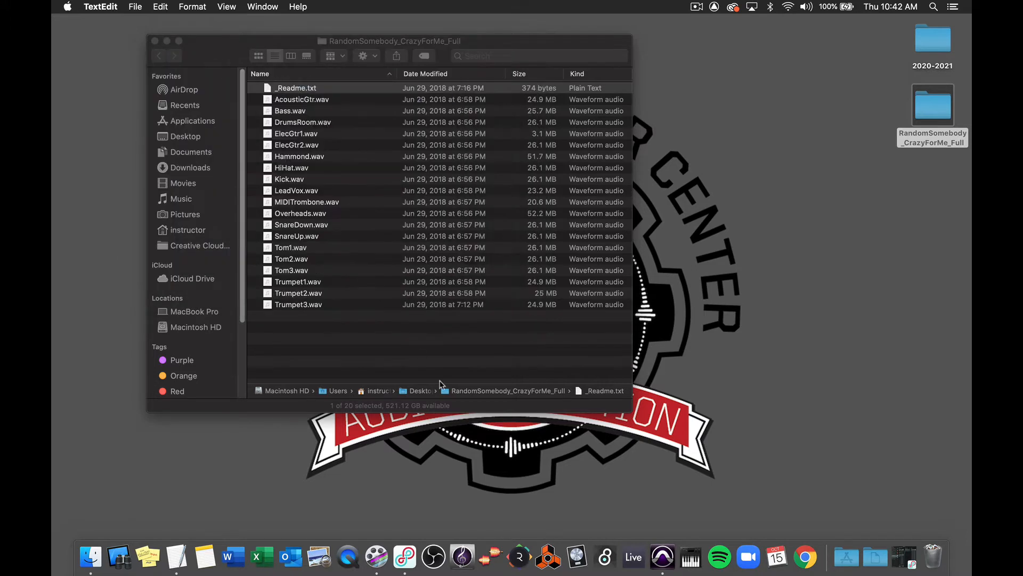
click(662, 557)
click(139, 7)
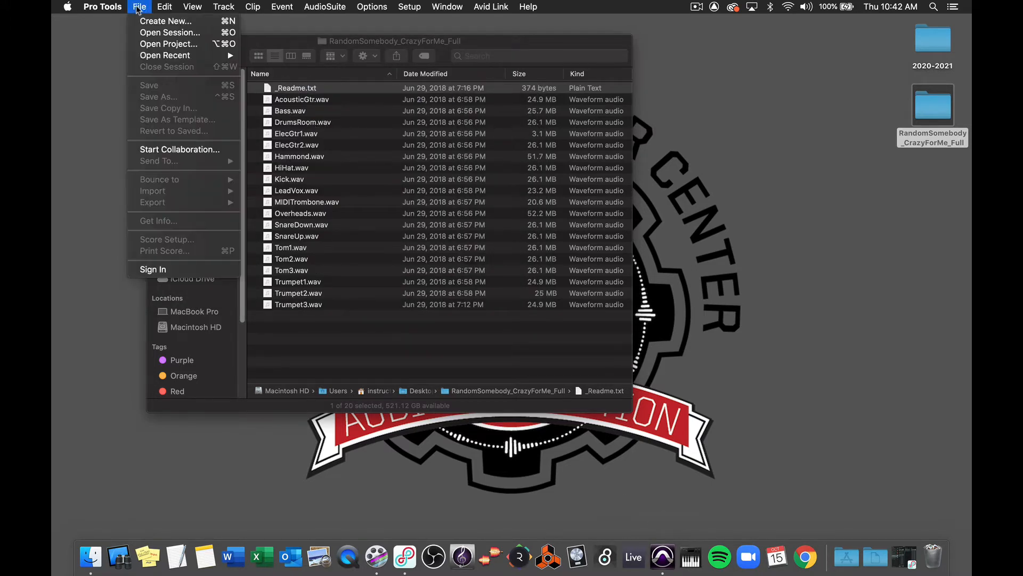
click(199, 24)
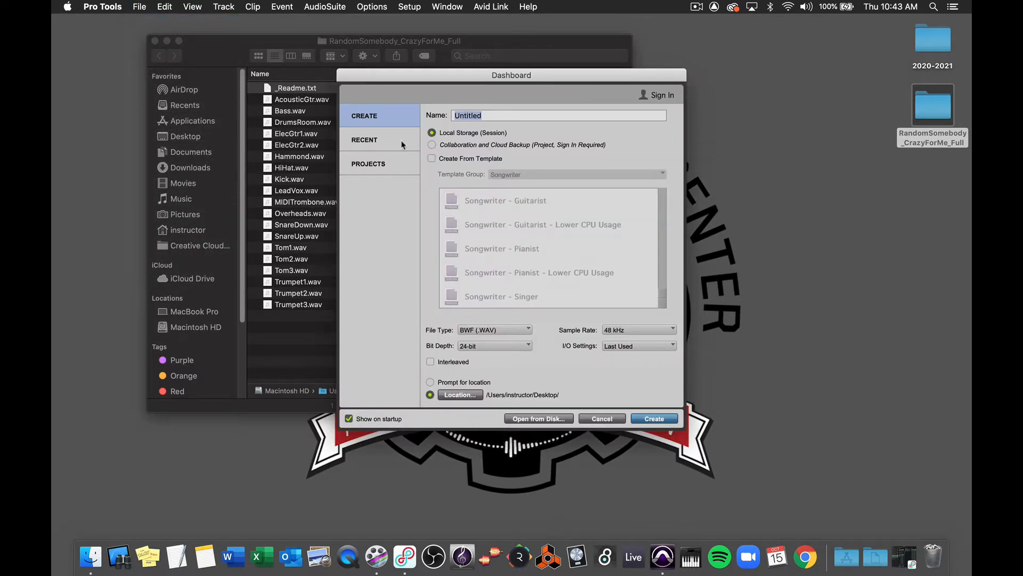
text(Large Mix Demo 10-15-20)
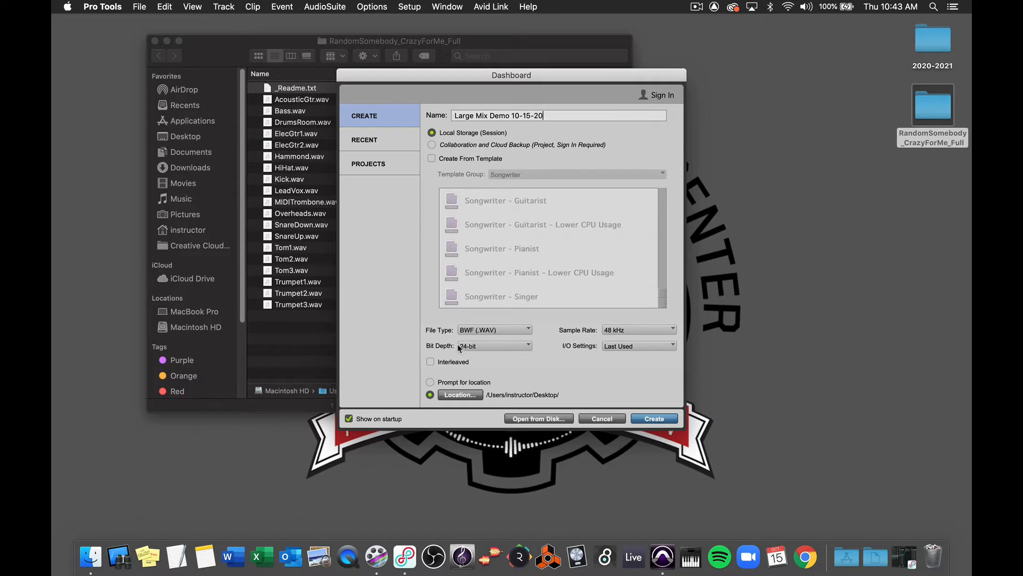
Keep the bit depth at 24-bit, set the sample rate to 44.1 kHz and create the session
click(503, 348)
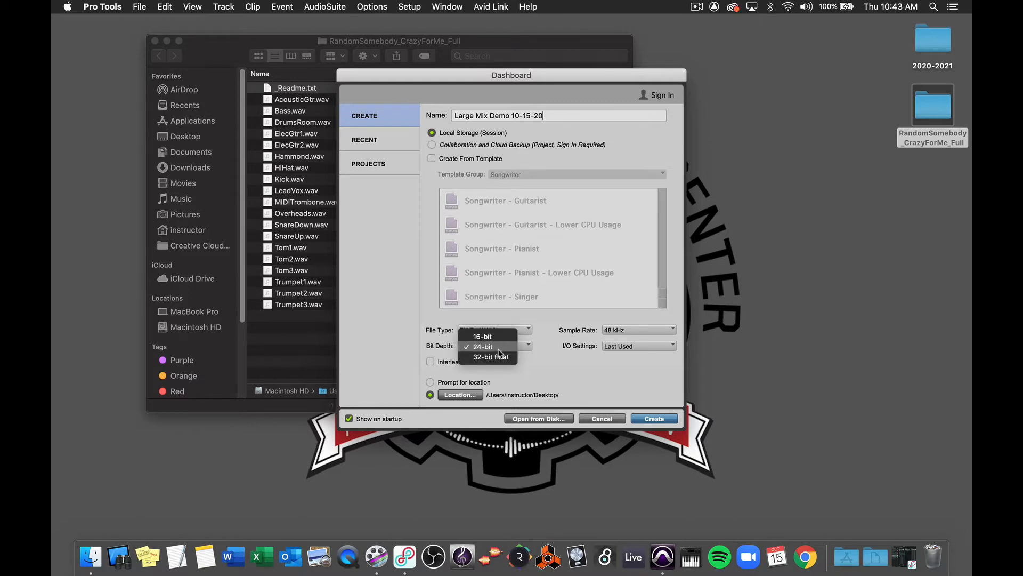
click(499, 349)
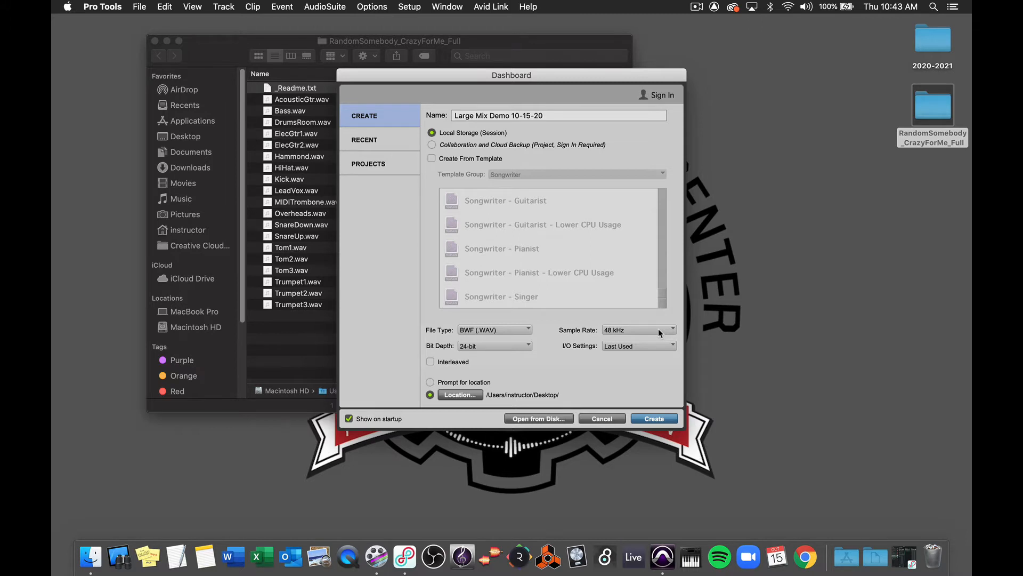
click(659, 331)
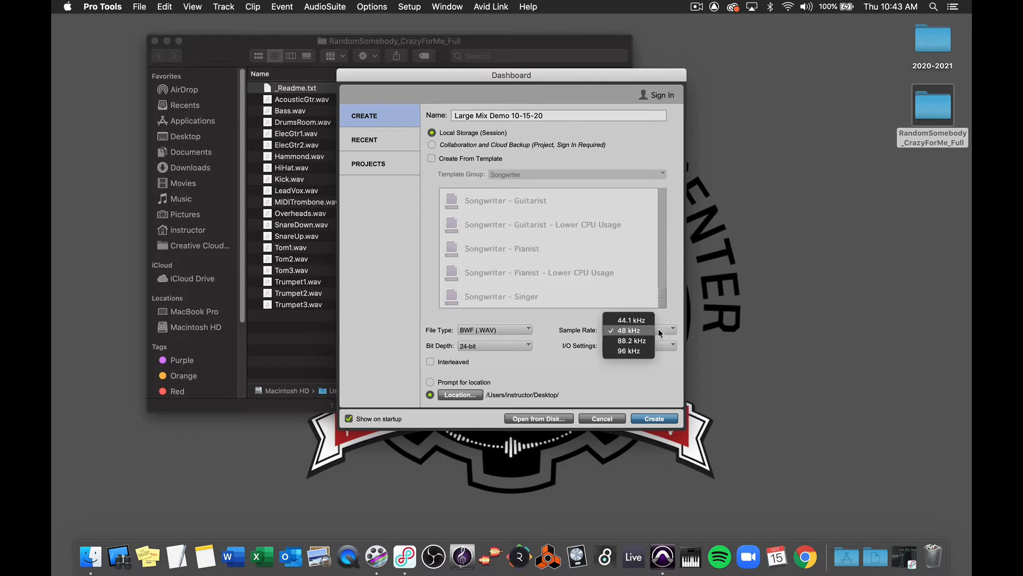
click(640, 321)
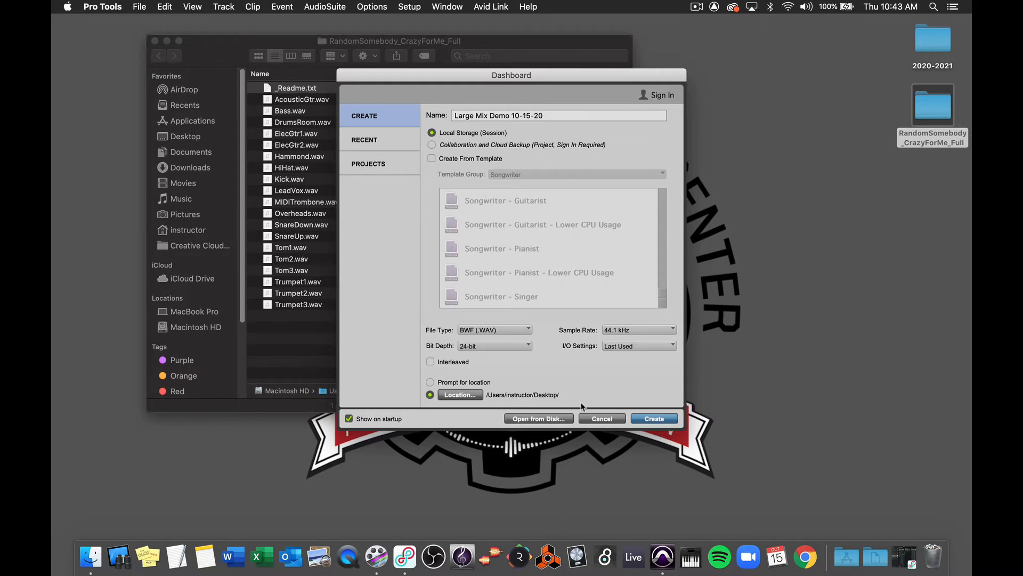
click(652, 420)
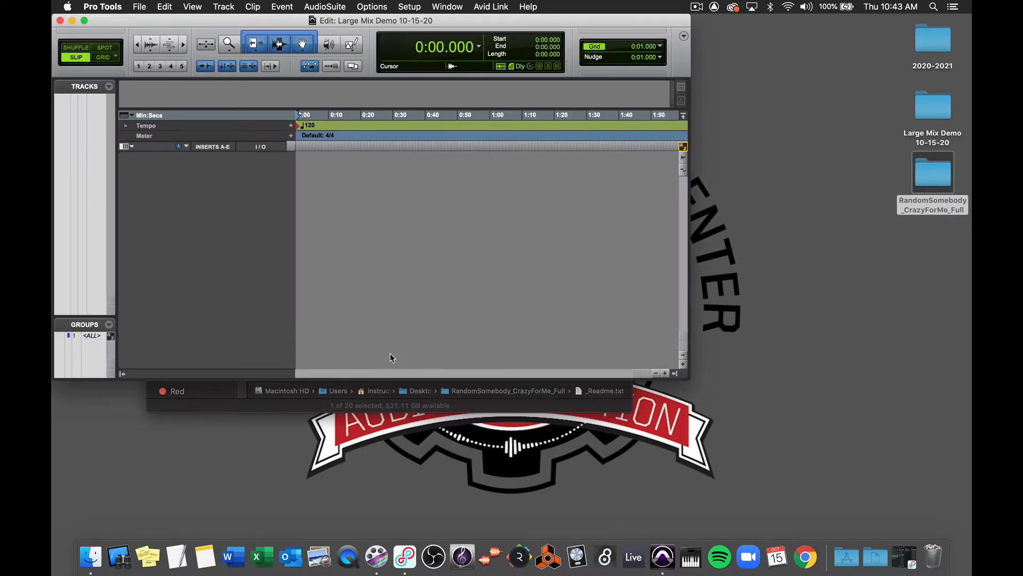
Import all files from the RandomSomebody_CrazyForMe_Full folder as new tracks and move their clips to the session start at 0:00.000
click(220, 394)
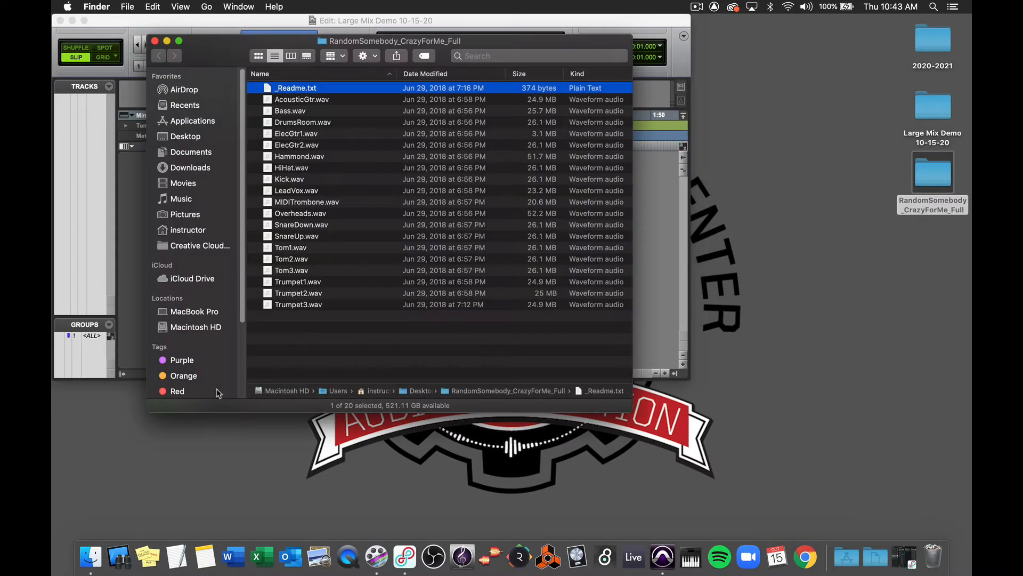
click(380, 216)
key(super+a)
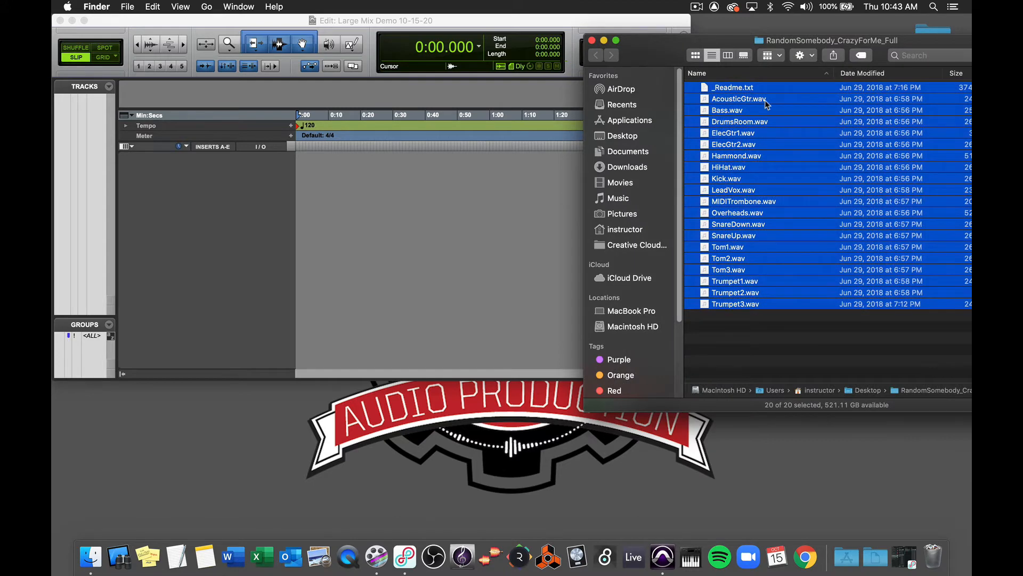
drag(766, 104, 352, 201)
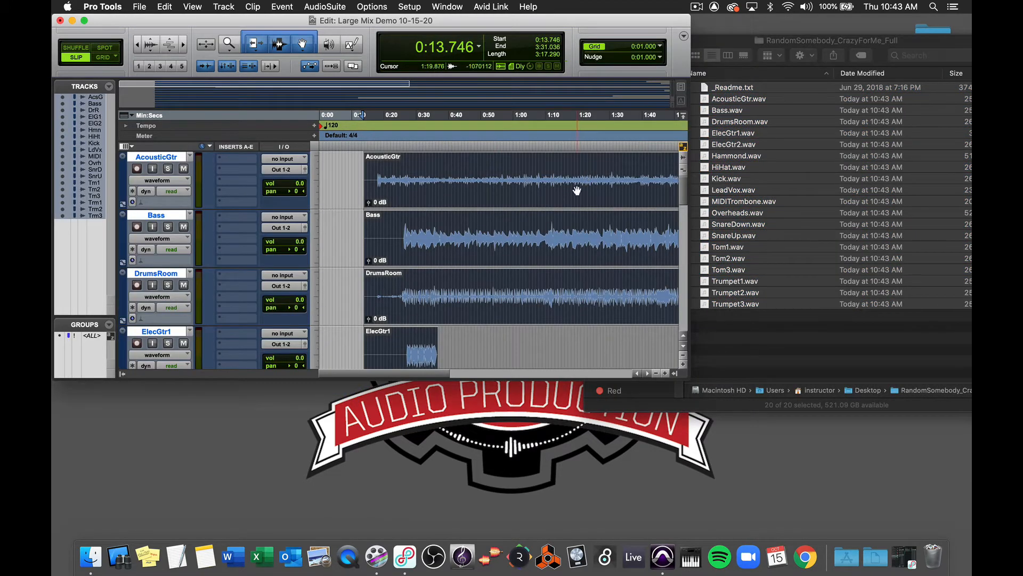
drag(572, 258, 498, 251)
Enlarge the Edit window to fill the screen and deselect the imported clips
scroll(333, 173, down, 12)
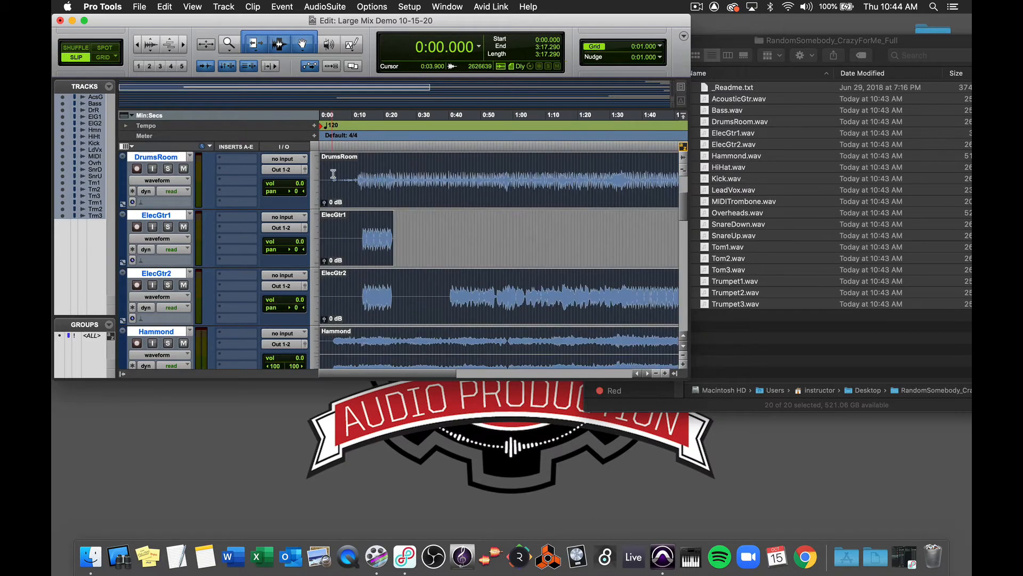
scroll(333, 174, down, 10)
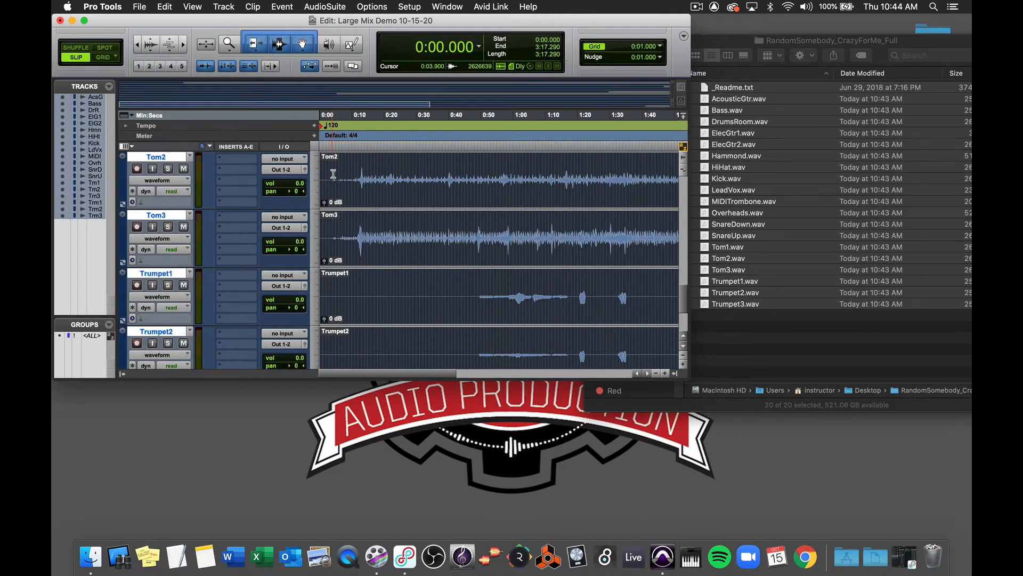
scroll(333, 174, up, 20)
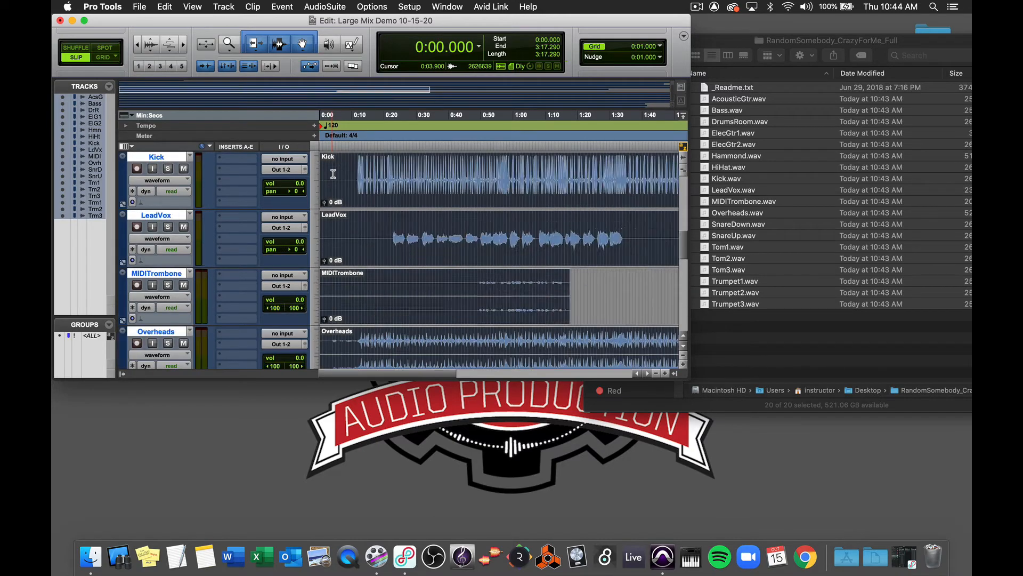
double_click(237, 20)
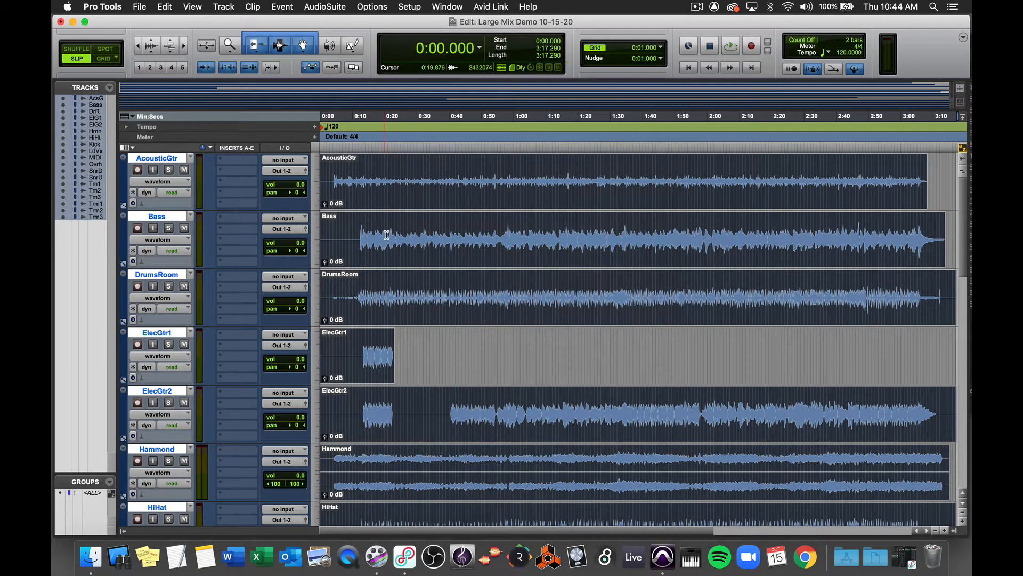
click(411, 181)
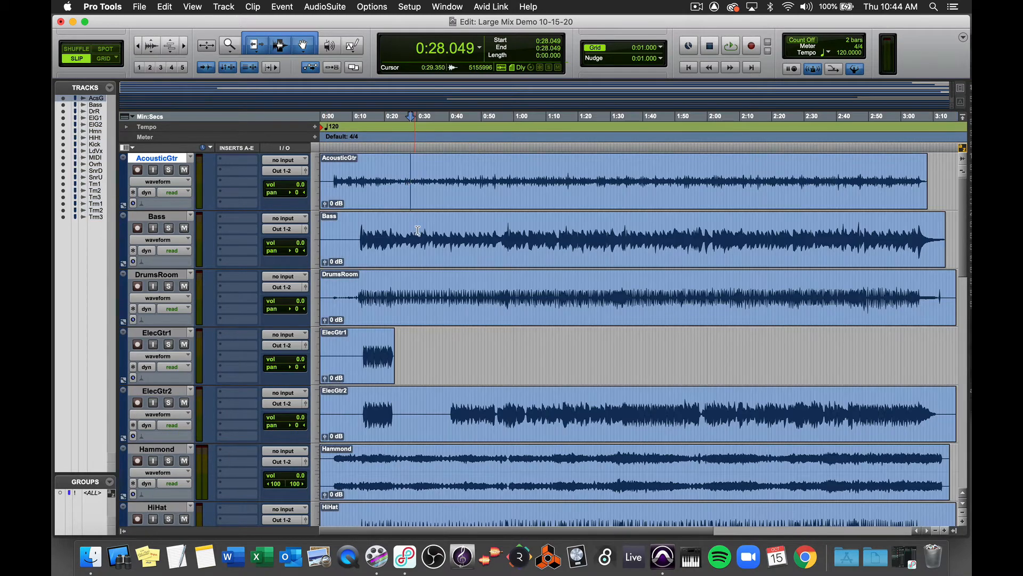
Select the Kick track and widen the track list until the full track names show
scroll(417, 230, down, 10)
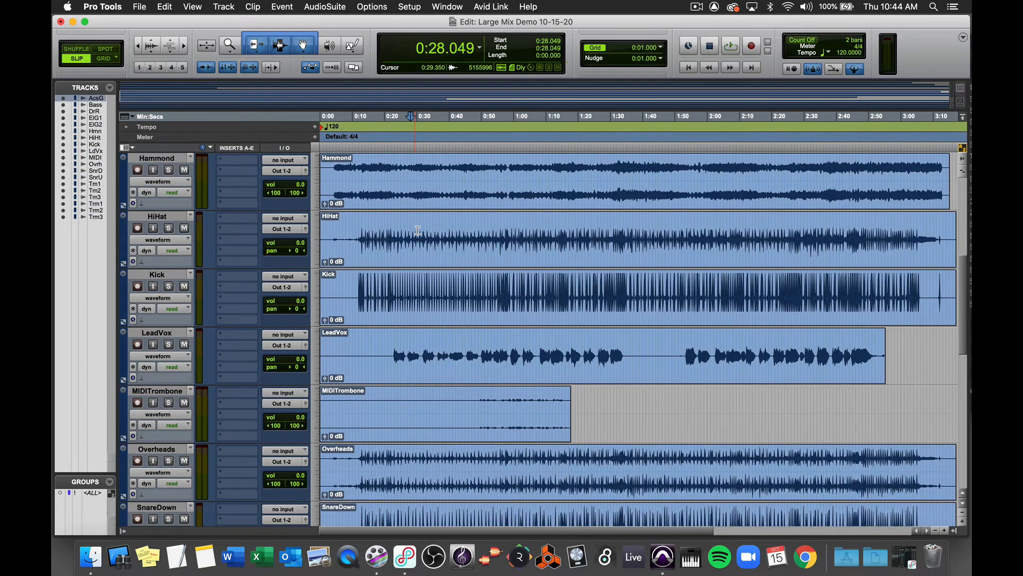
scroll(418, 230, down, 5)
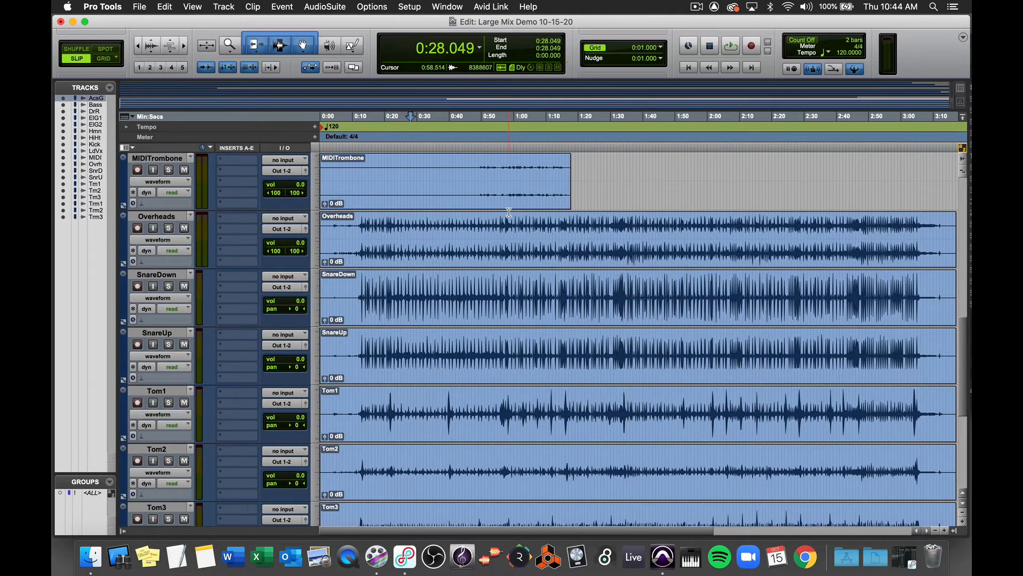
scroll(509, 212, down, 7)
scroll(509, 212, down, 2)
scroll(509, 212, up, 20)
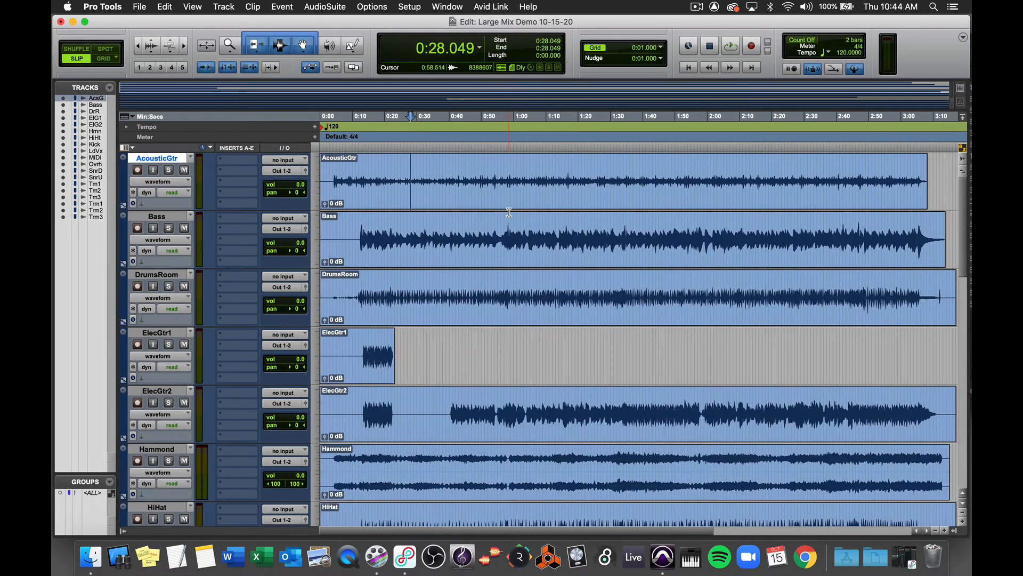
scroll(204, 325, down, 6)
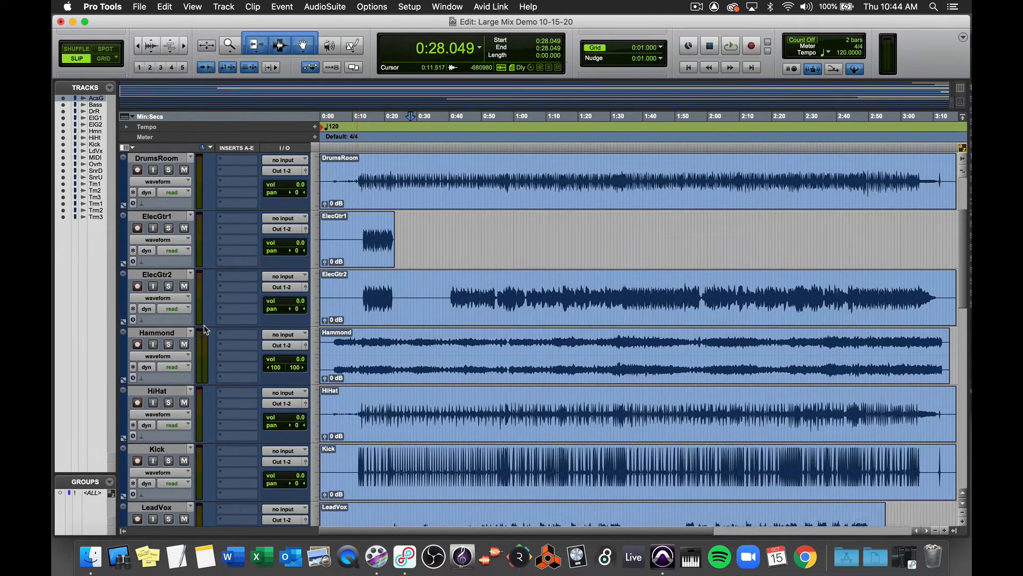
click(162, 331)
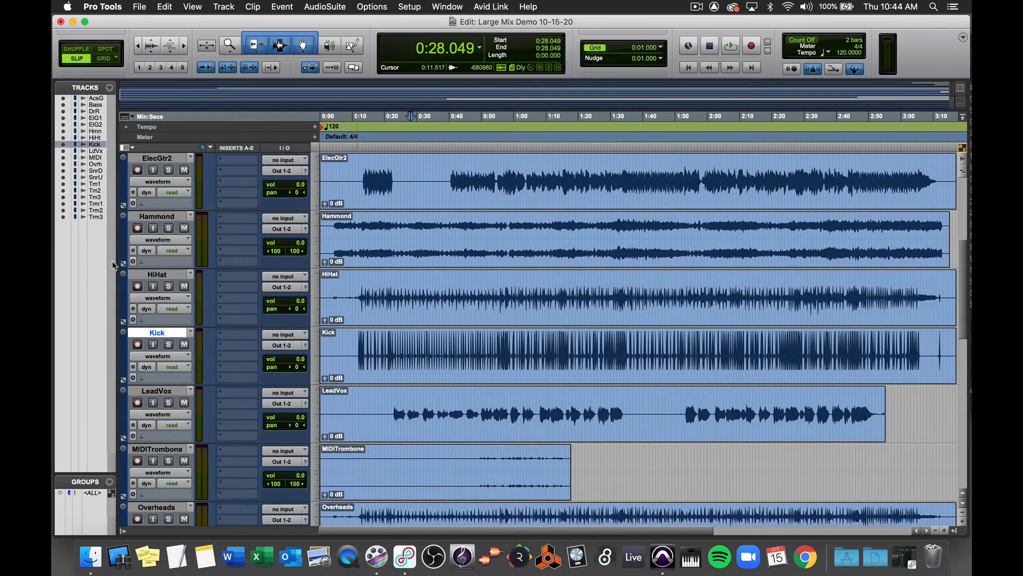
drag(116, 266, 188, 266)
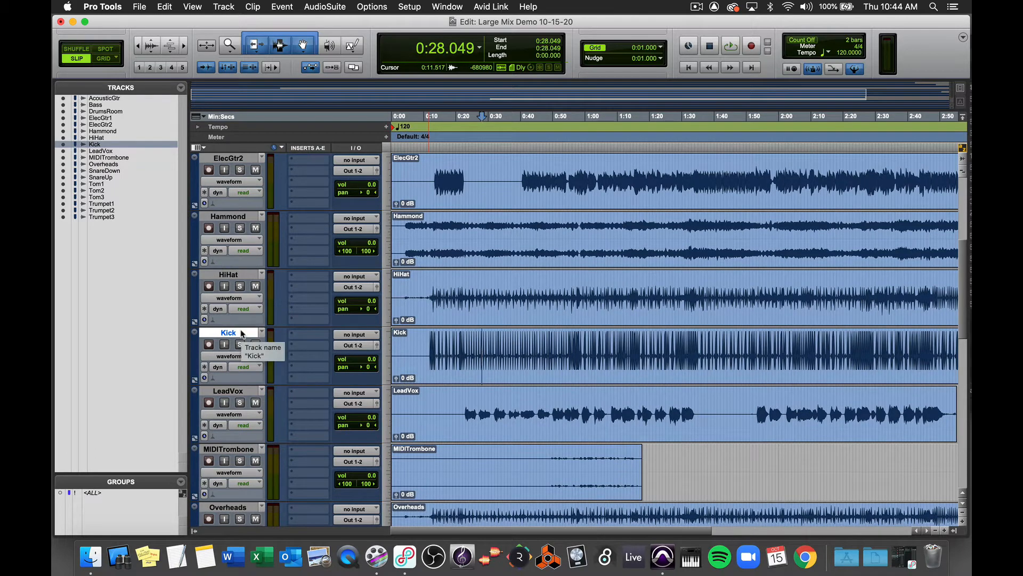
mouse_move(243, 333)
mouse_down()
mouse_move(243, 275)
mouse_move(243, 373)
mouse_move(243, 333)
mouse_up()
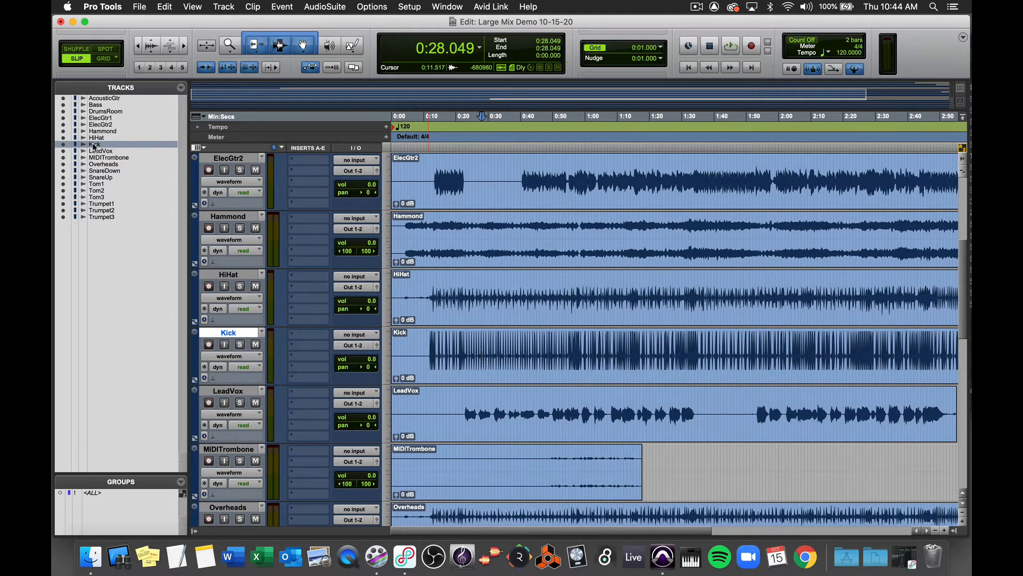
Reorder the track list so that Kick, SnareUp, SnareDown and HiHat come first, in that order
drag(94, 144, 98, 98)
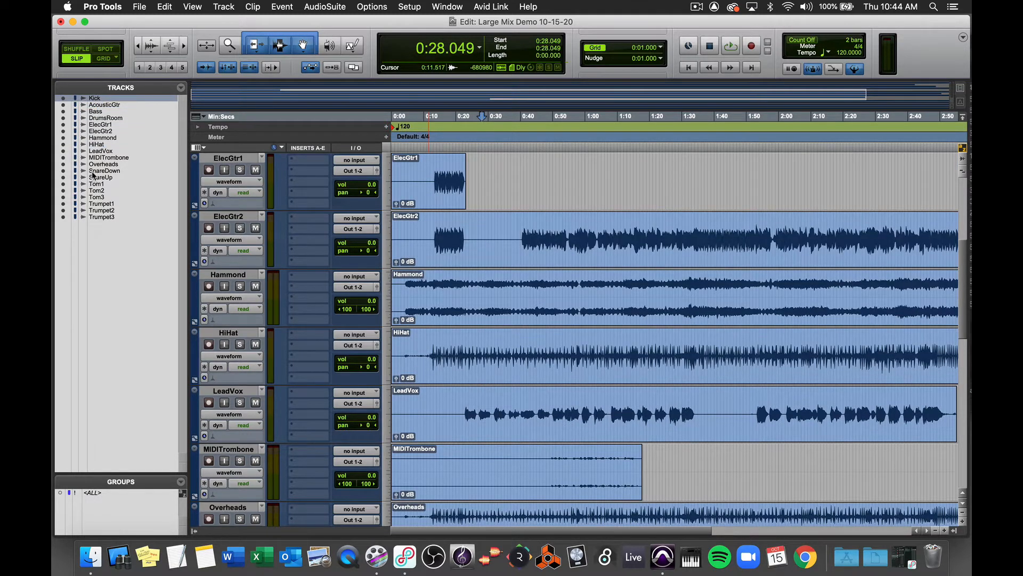
drag(97, 179, 98, 103)
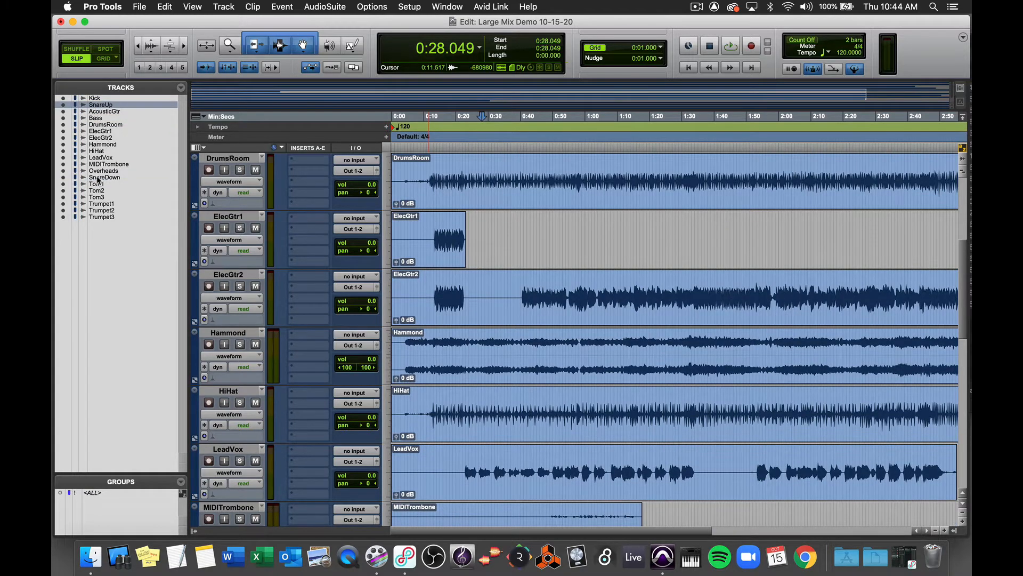
drag(98, 179, 100, 112)
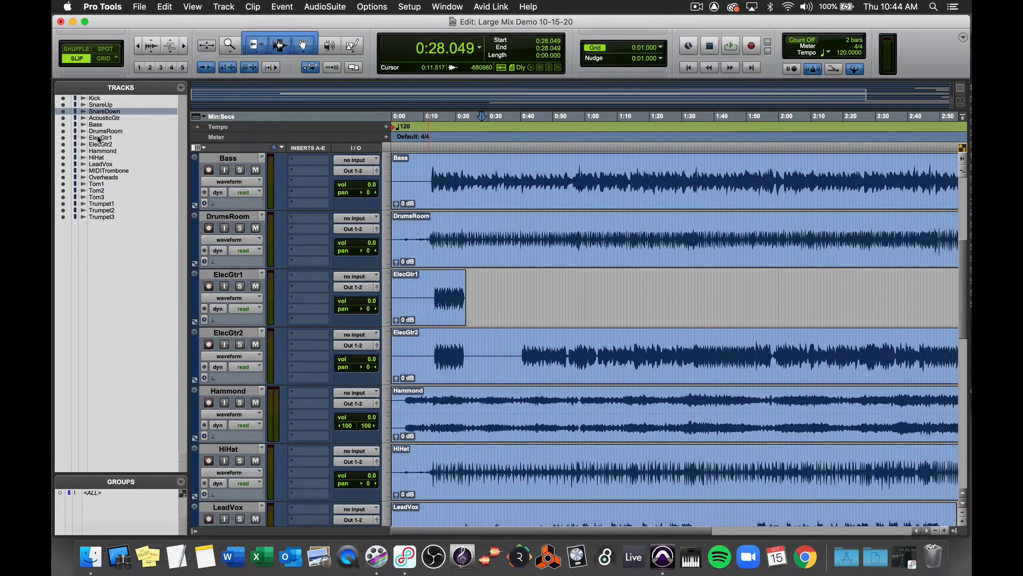
drag(97, 158, 99, 116)
Move Tom1, Tom2 and Tom3 together directly below HiHat, followed by Overheads and DrumsRoom
click(97, 185)
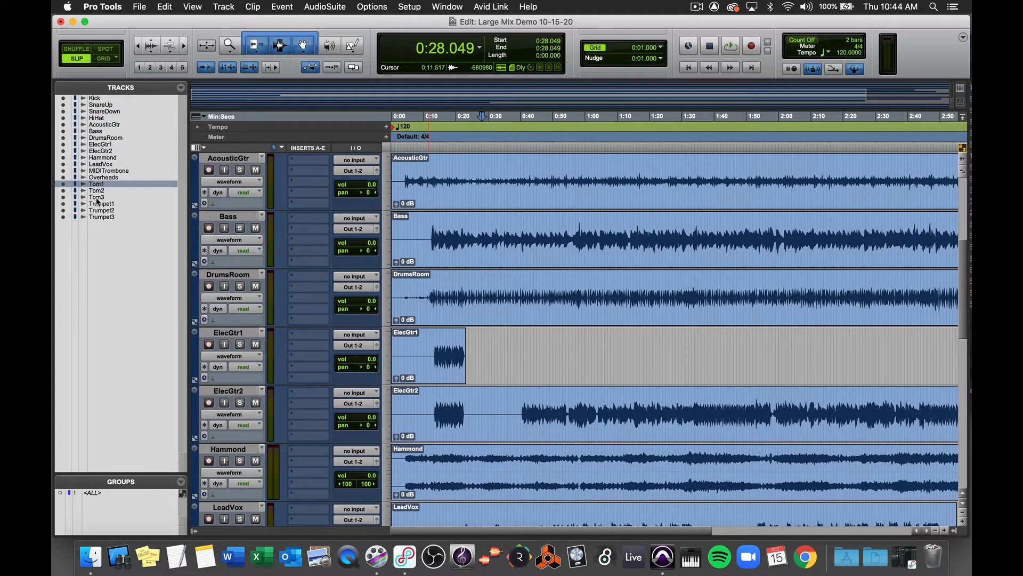
shift+click(98, 197)
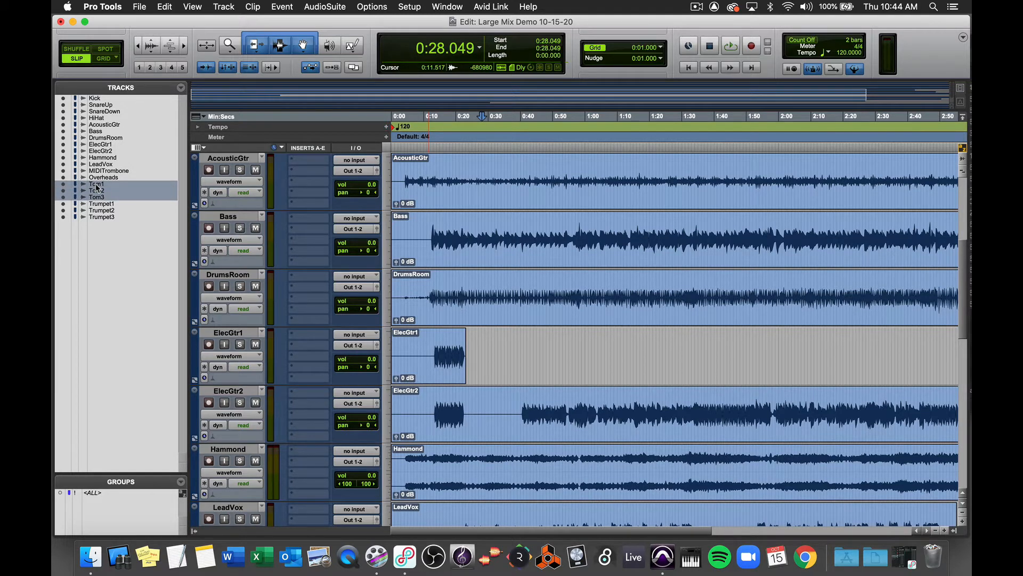
drag(96, 185, 97, 126)
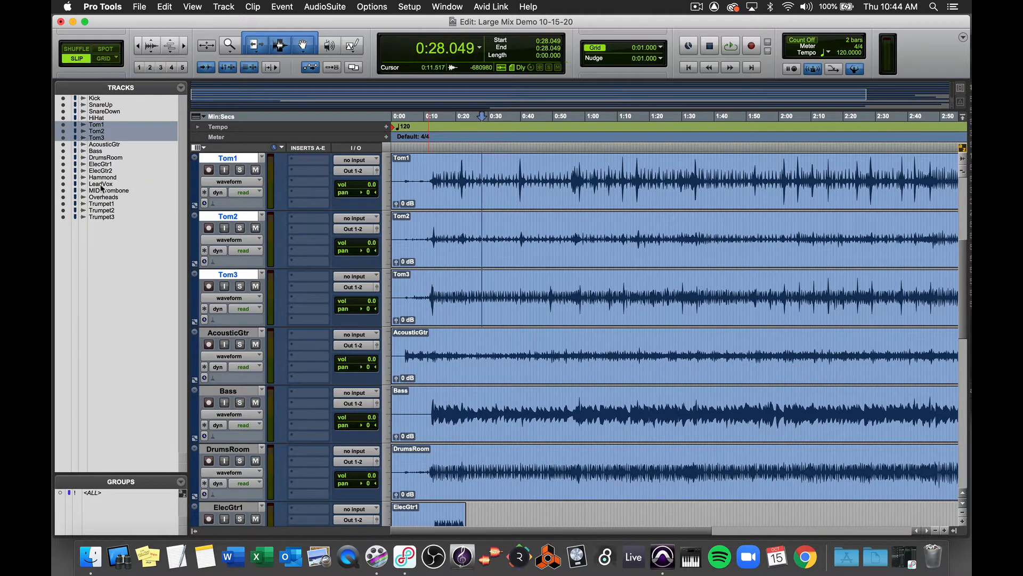
drag(98, 197, 101, 145)
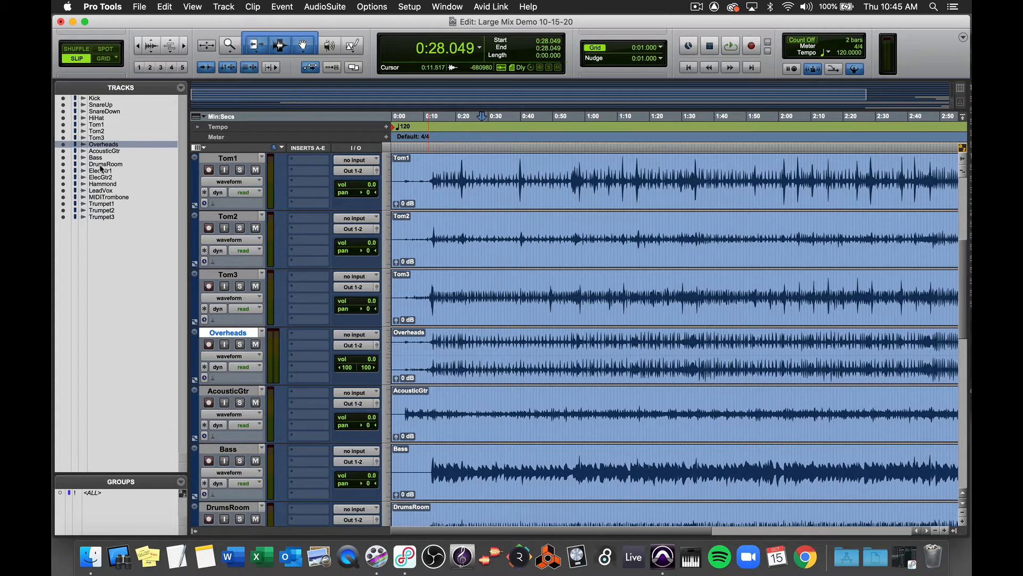
drag(101, 168, 101, 151)
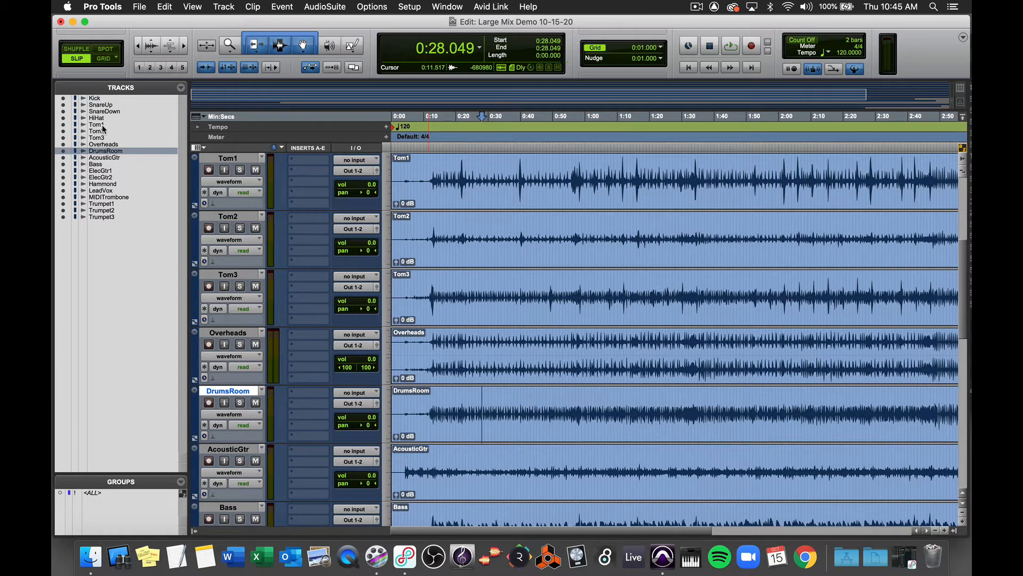
Arrange Bass, Hammond, ElecGtr1, ElecGtr2 and AcousticGtr below DrumsRoom, in that order
drag(96, 164, 96, 158)
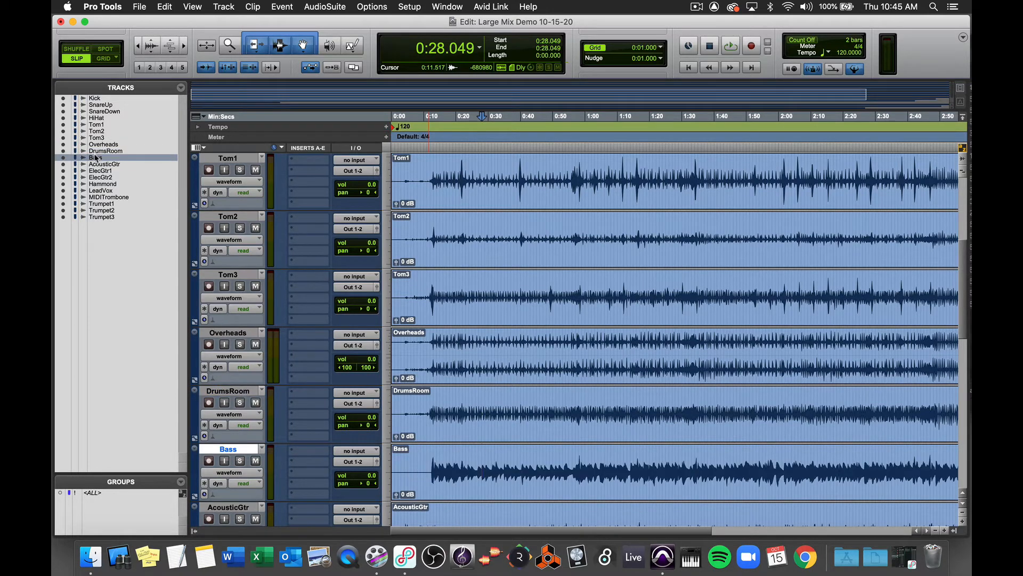
click(98, 183)
mouse_move(98, 183)
mouse_down()
mouse_move(98, 162)
mouse_move(98, 189)
mouse_up()
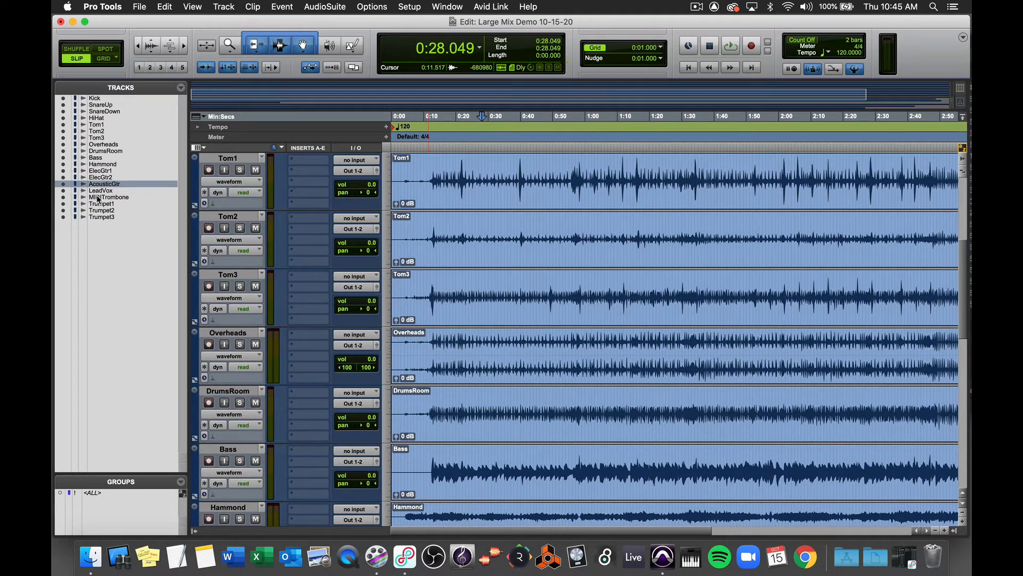
Place Trumpet1, Trumpet2 and Trumpet3 below AcousticGtr in the track list, followed by MIDITrombone and LeadVox last
click(97, 205)
shift+click(97, 219)
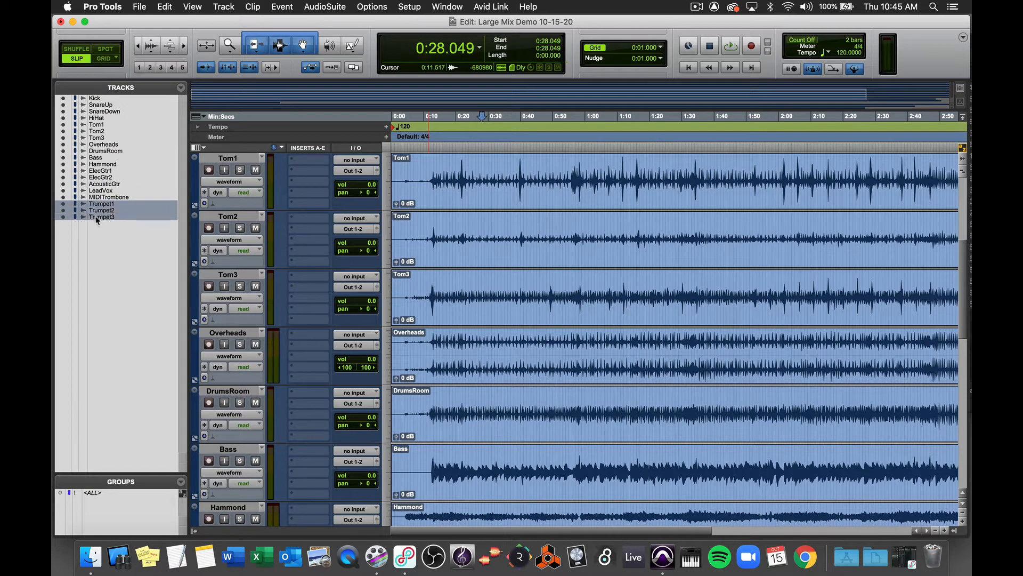
mouse_move(97, 220)
mouse_down()
mouse_move(95, 191)
mouse_move(96, 208)
mouse_up()
click(96, 217)
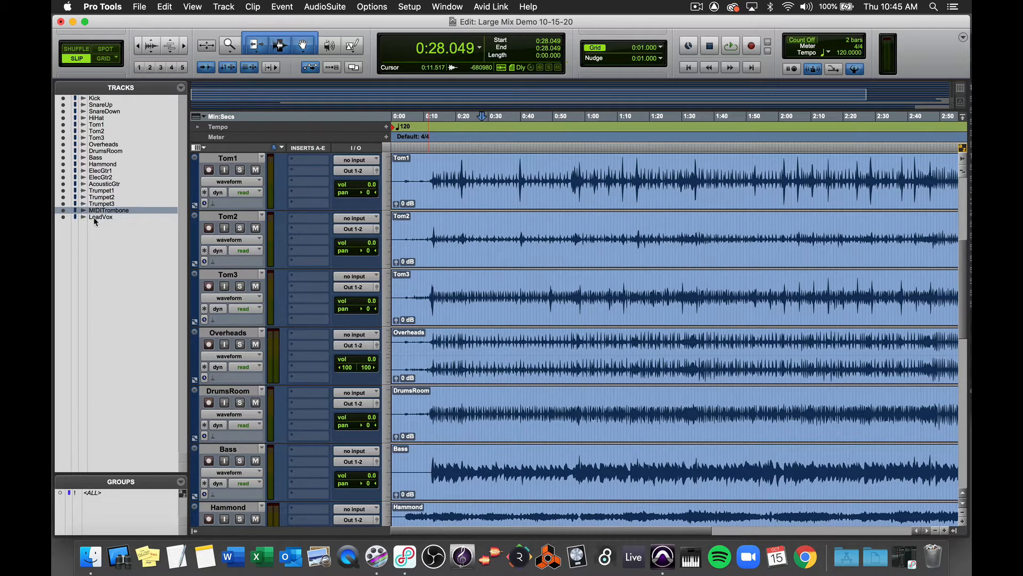
click(95, 217)
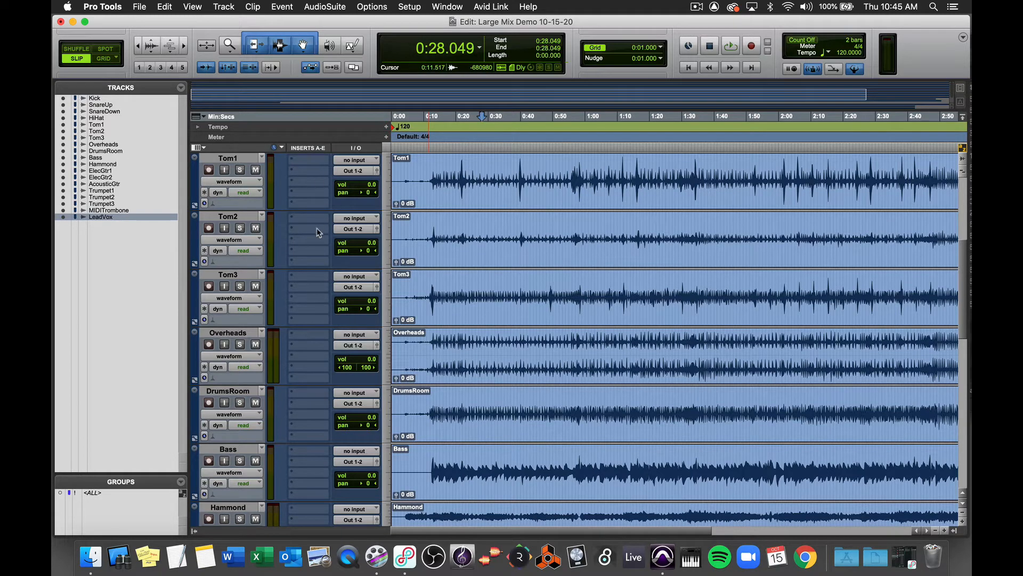
Switch to the Mix window and color all drum tracks from Kick through DrumsRoom bright red
scroll(464, 269, up, 2)
scroll(464, 269, up, 3)
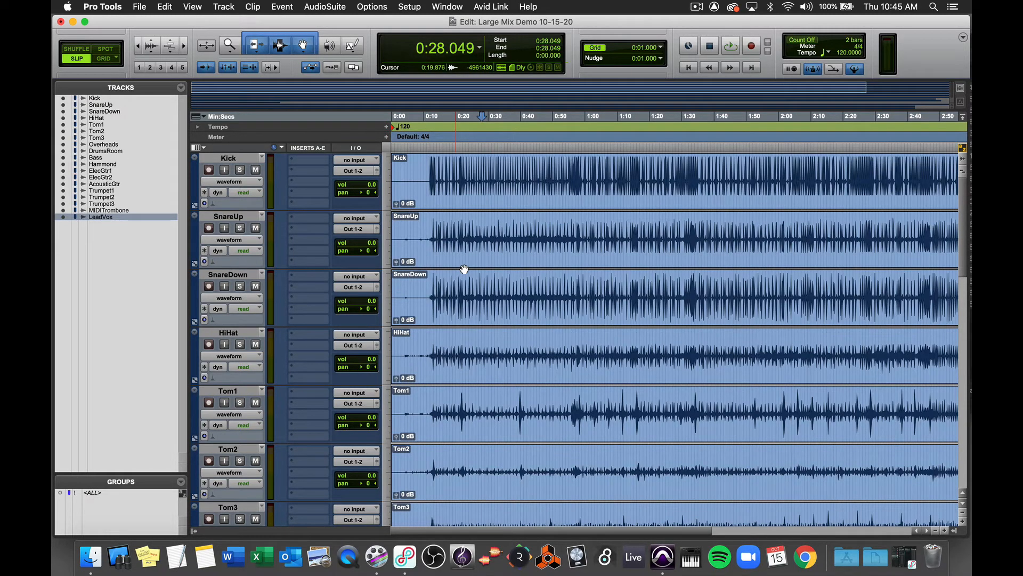
key(super+equal)
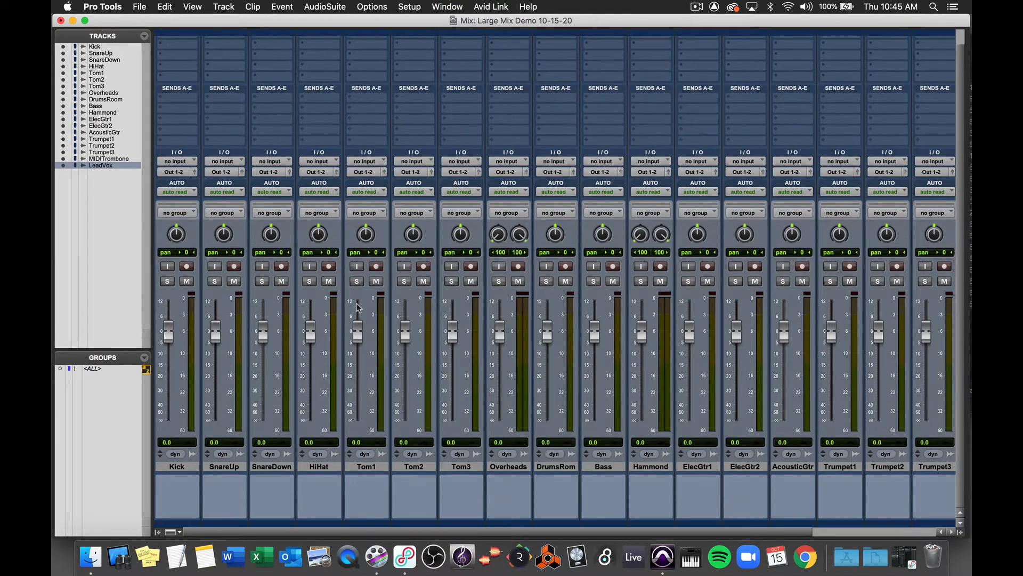
click(173, 466)
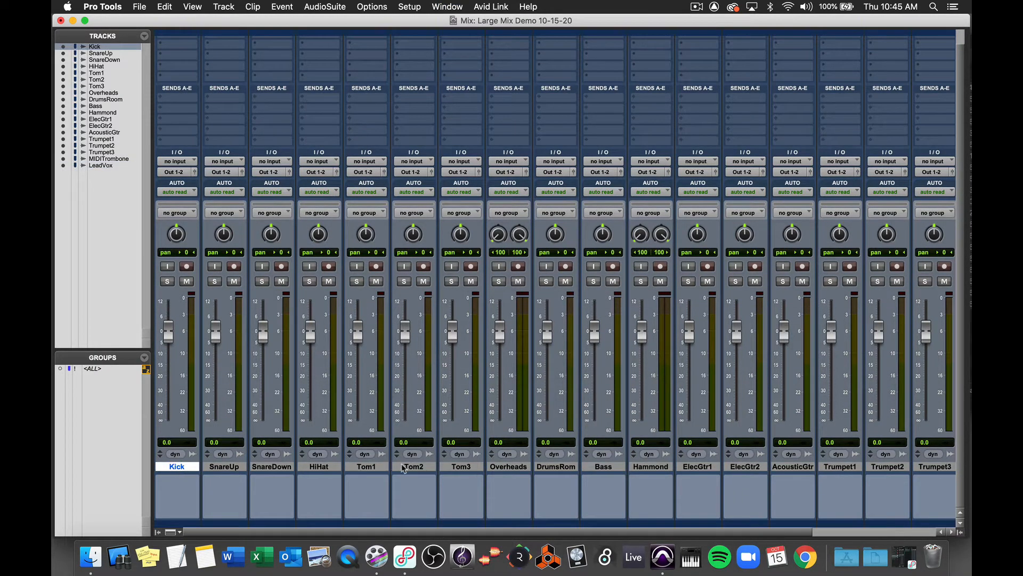
shift+click(552, 467)
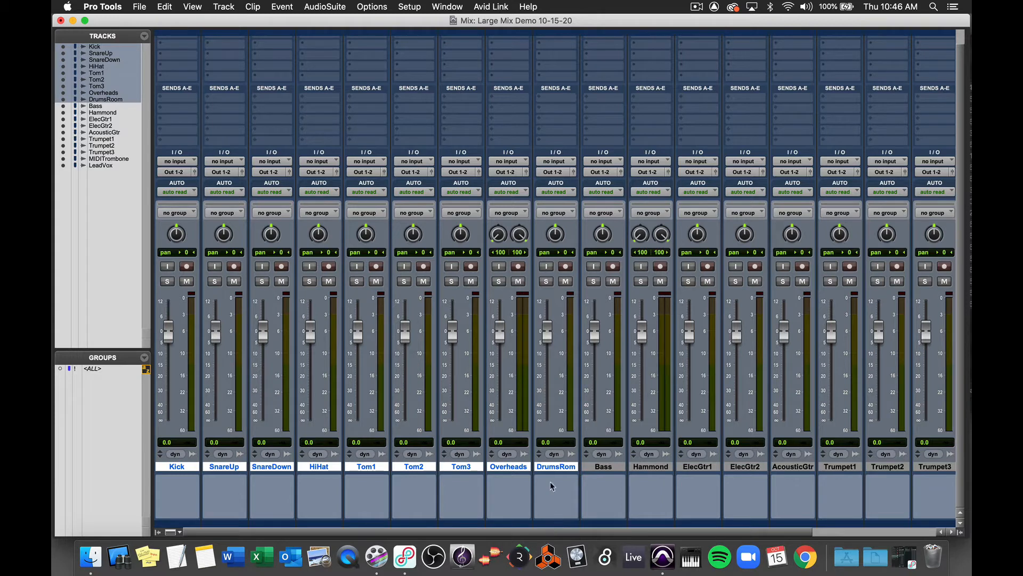
double_click(546, 524)
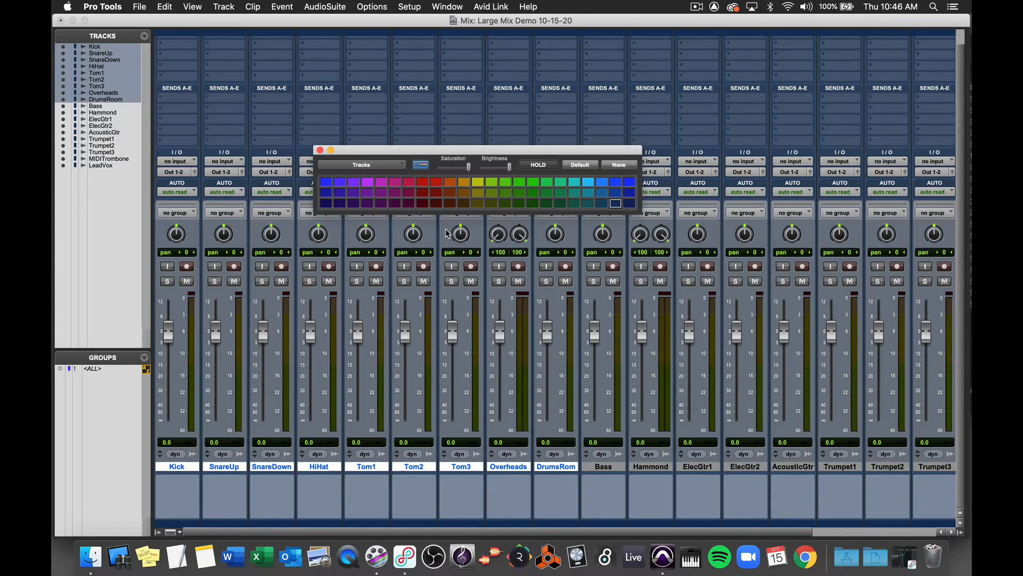
click(422, 182)
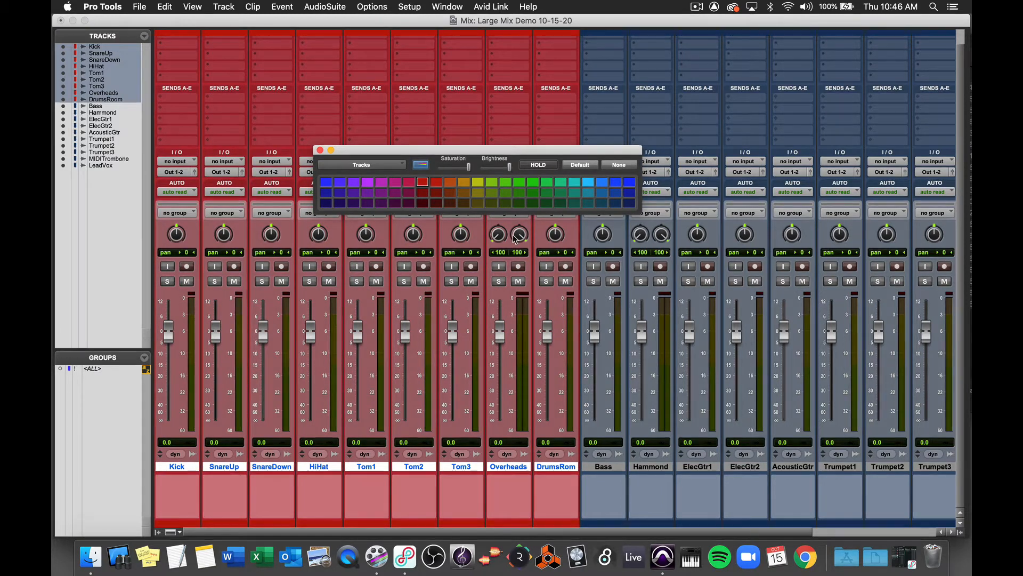
Color the Bass track violet and the Hammond track bright purple
click(603, 467)
click(358, 184)
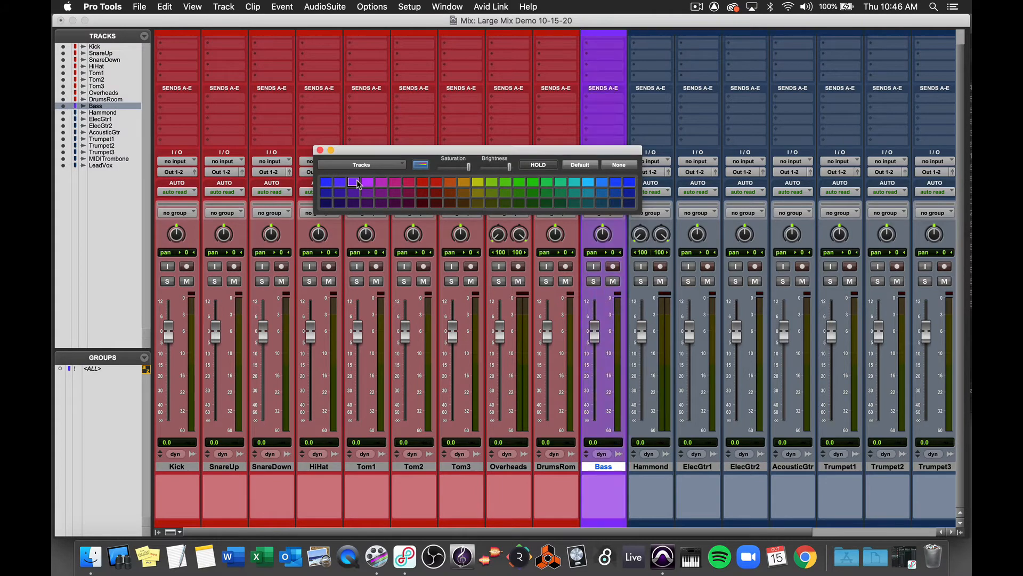
click(649, 467)
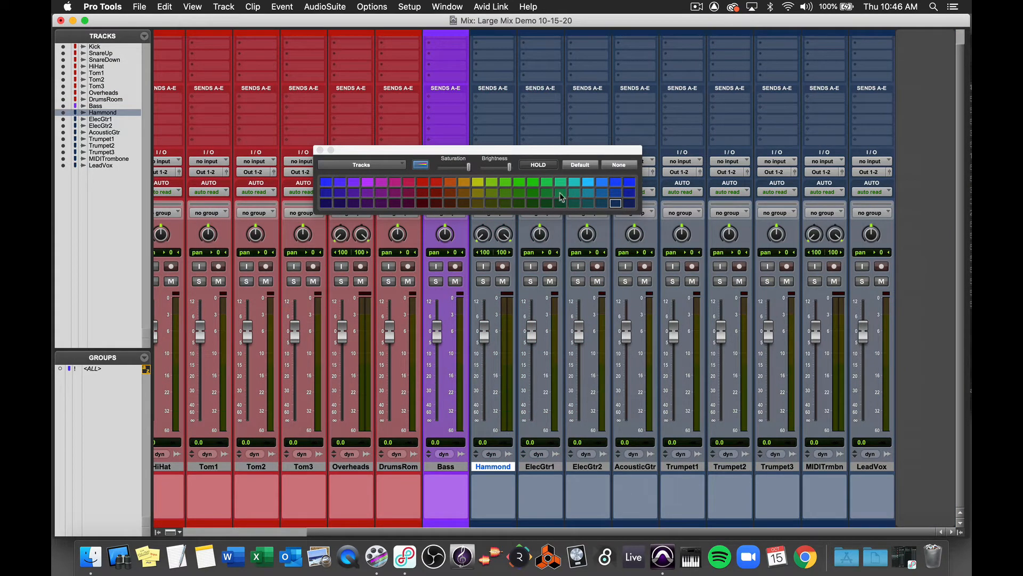
click(372, 182)
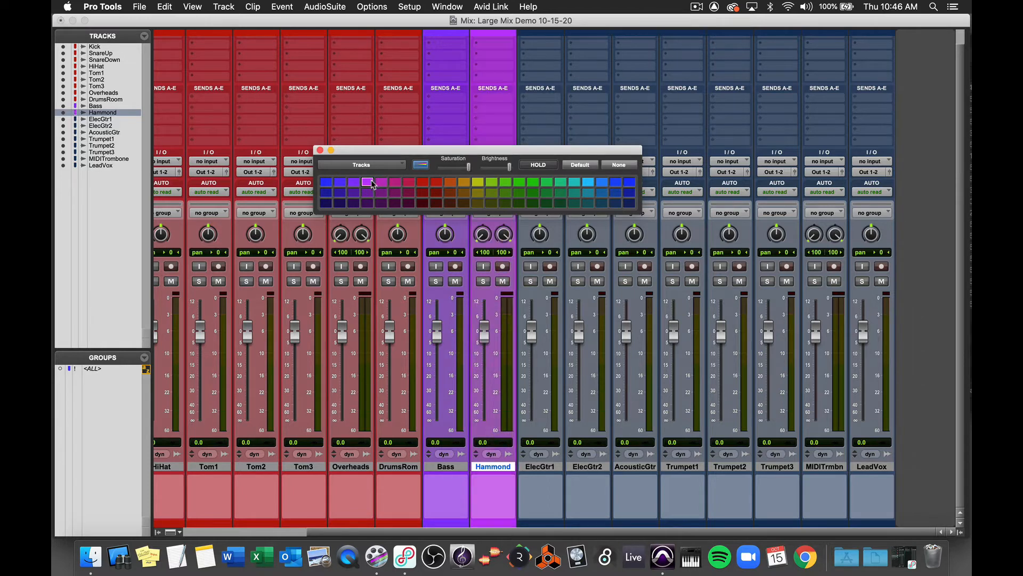
Color ElecGtr1 and ElecGtr2 orange and give AcousticGtr the darker brown shade of the same hue
click(539, 466)
shift+click(589, 468)
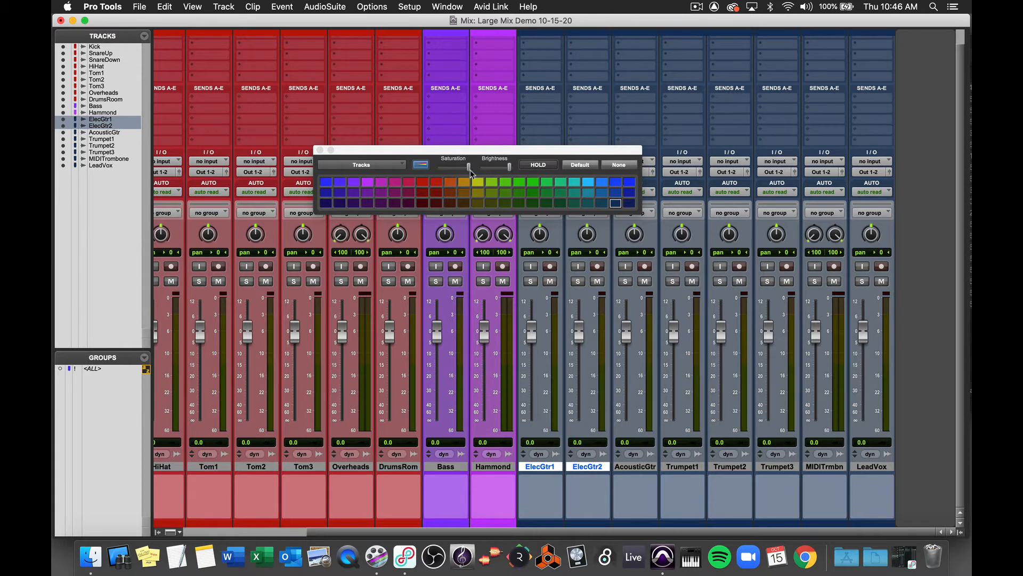
click(450, 182)
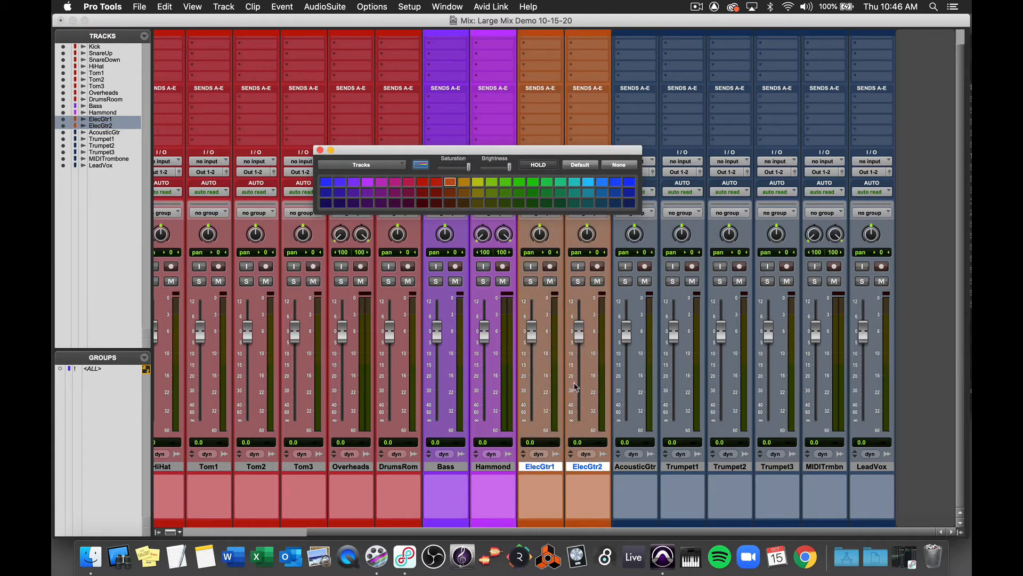
click(629, 468)
click(455, 190)
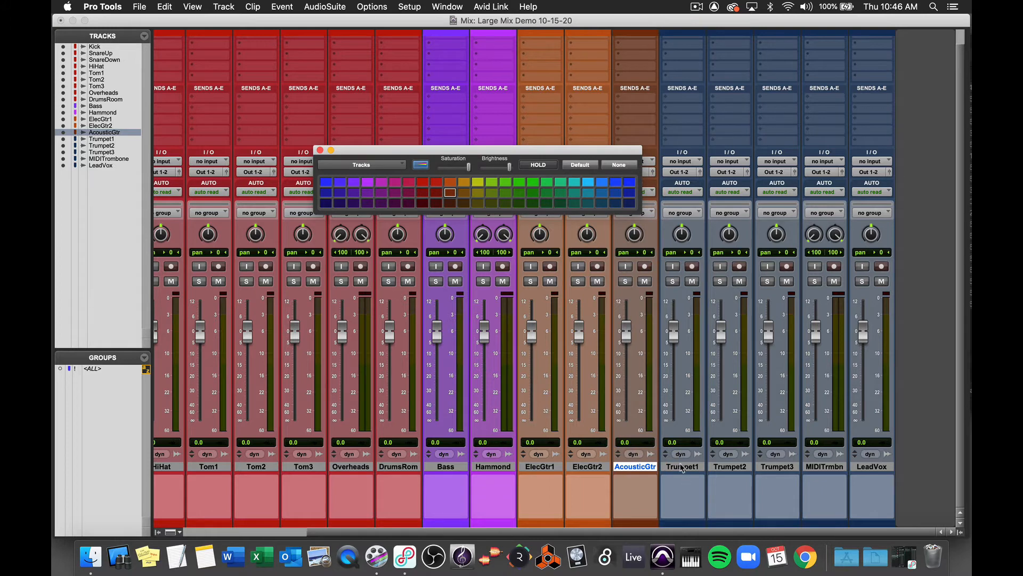
Color Trumpet1, Trumpet2, Trumpet3 and MIDITrombone light blue, and color LeadVox green
click(683, 468)
shift+click(783, 468)
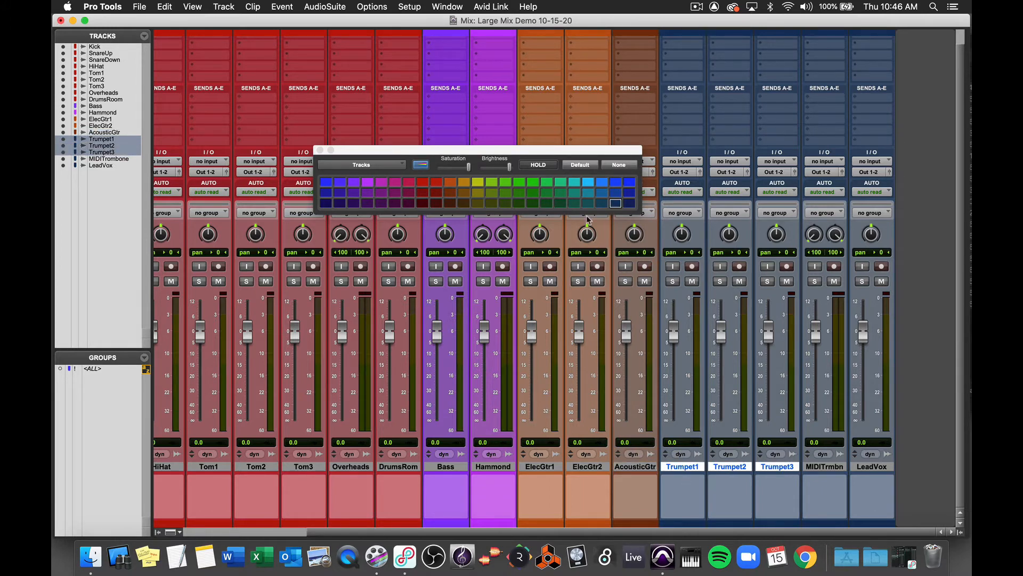
click(588, 182)
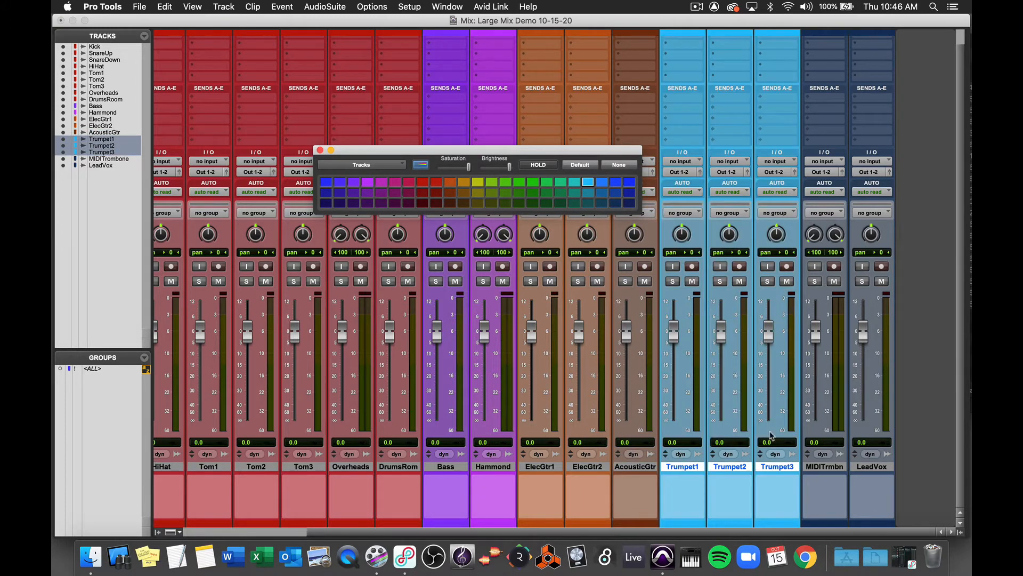
click(826, 467)
click(590, 182)
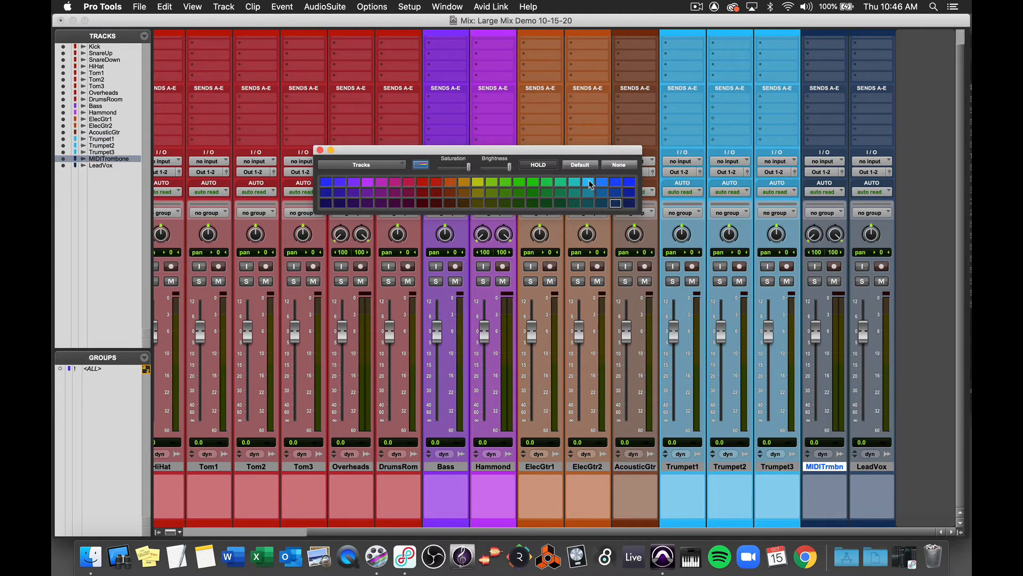
click(874, 468)
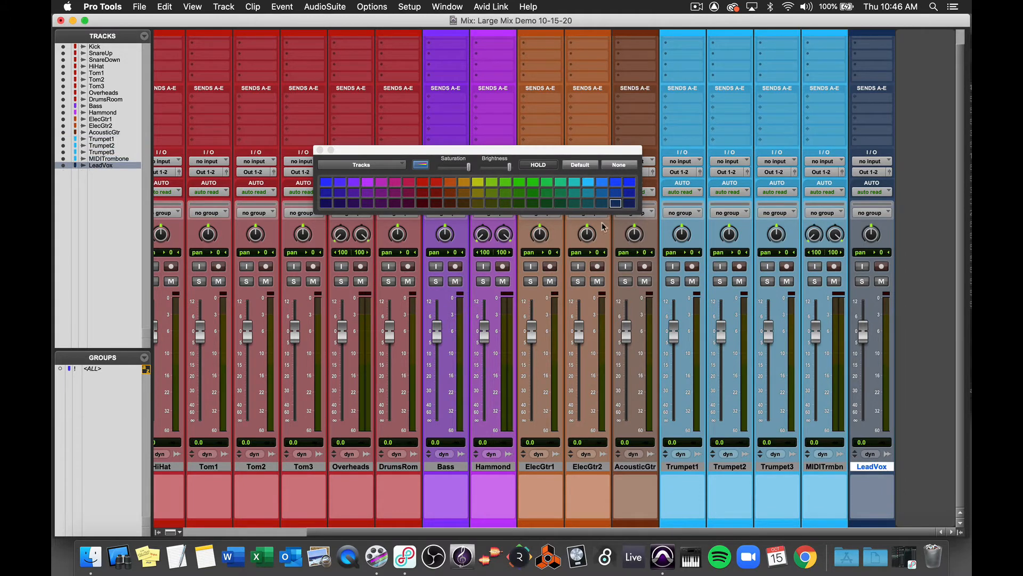
click(520, 183)
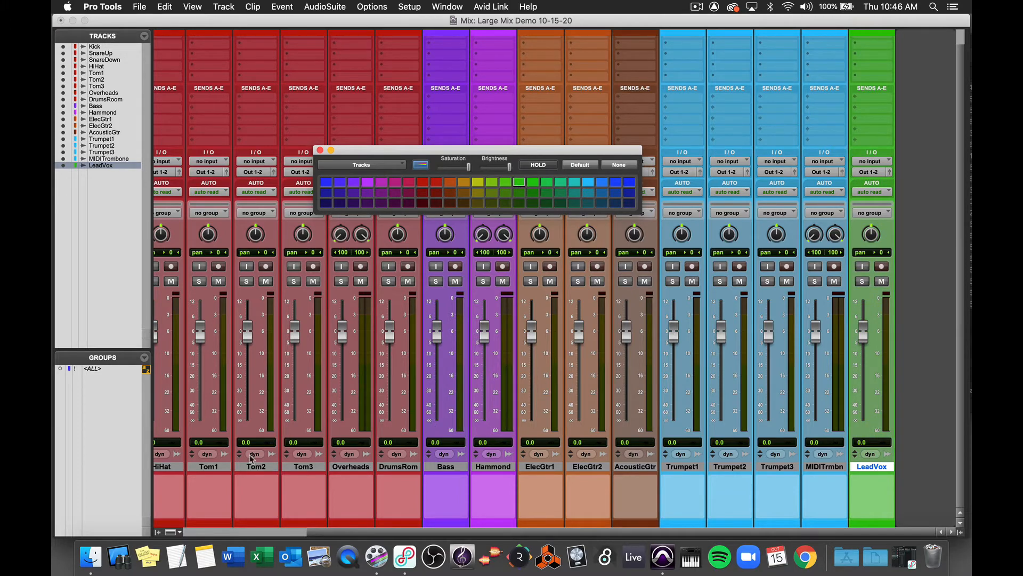
Close the color palette and create a Mix/Edit group named Drums from the tracks Kick through DrumsRoom
scroll(274, 469, left, 3)
scroll(275, 469, left, 2)
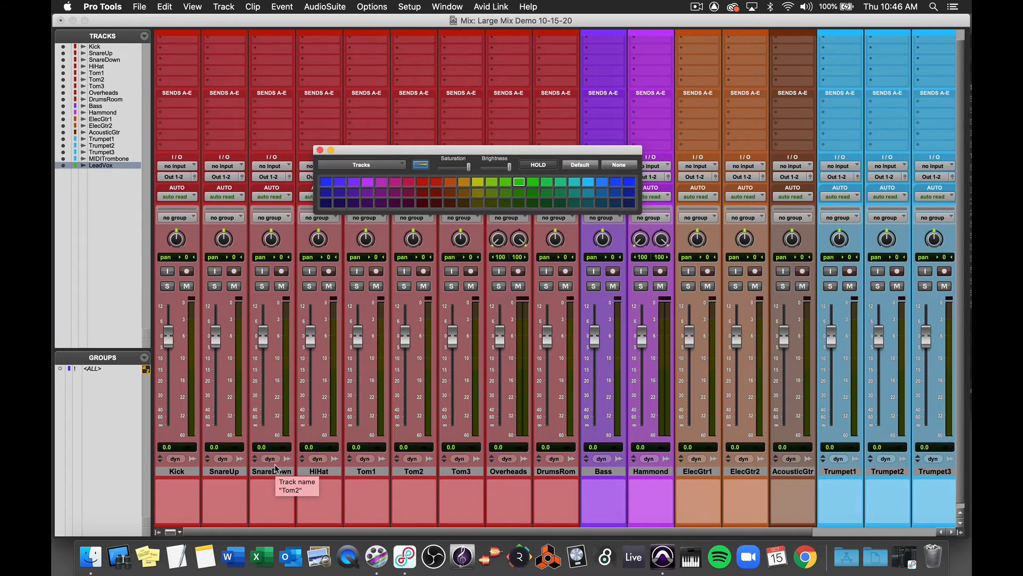
click(180, 471)
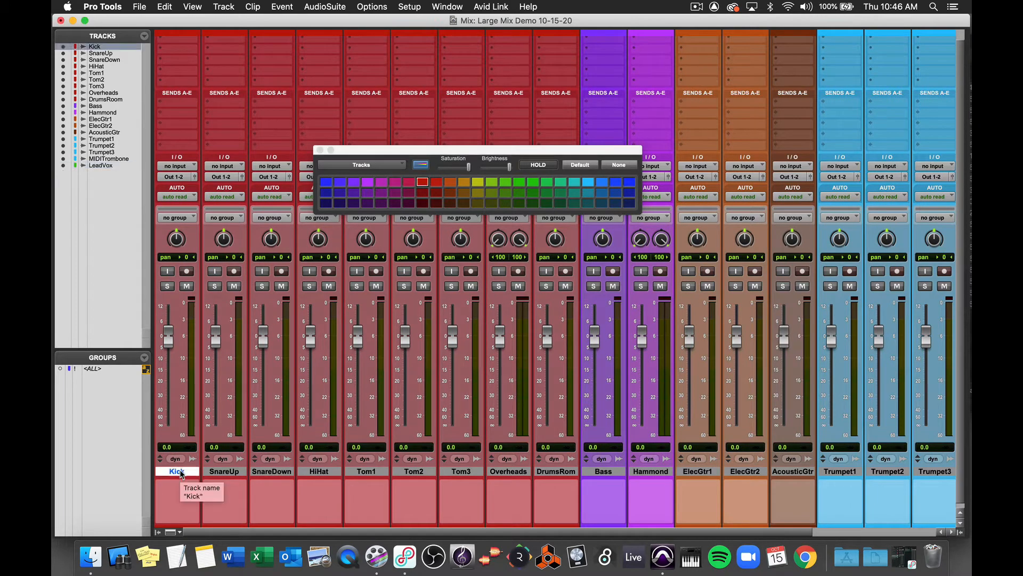
shift+click(552, 471)
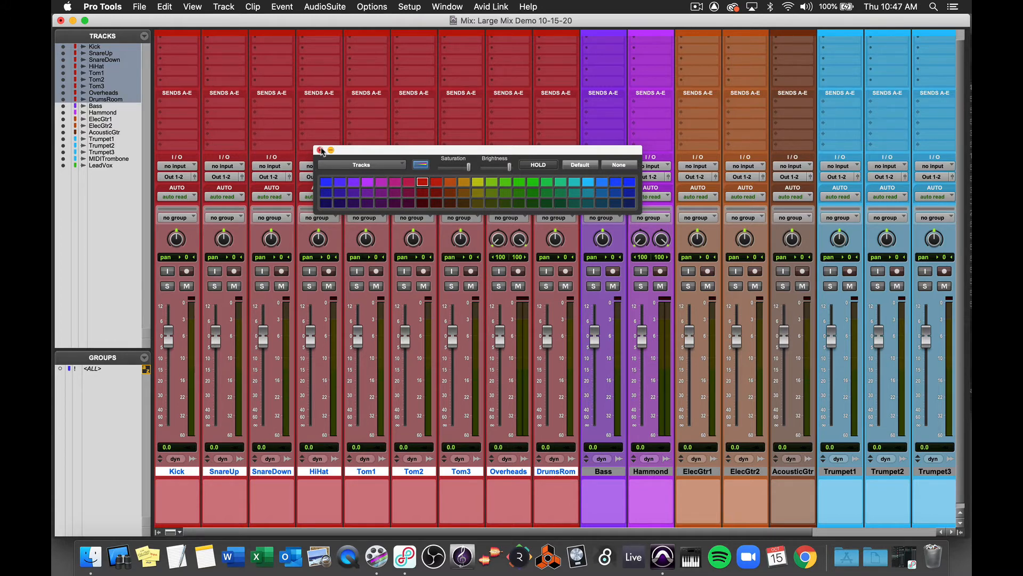
click(321, 150)
key(super+g)
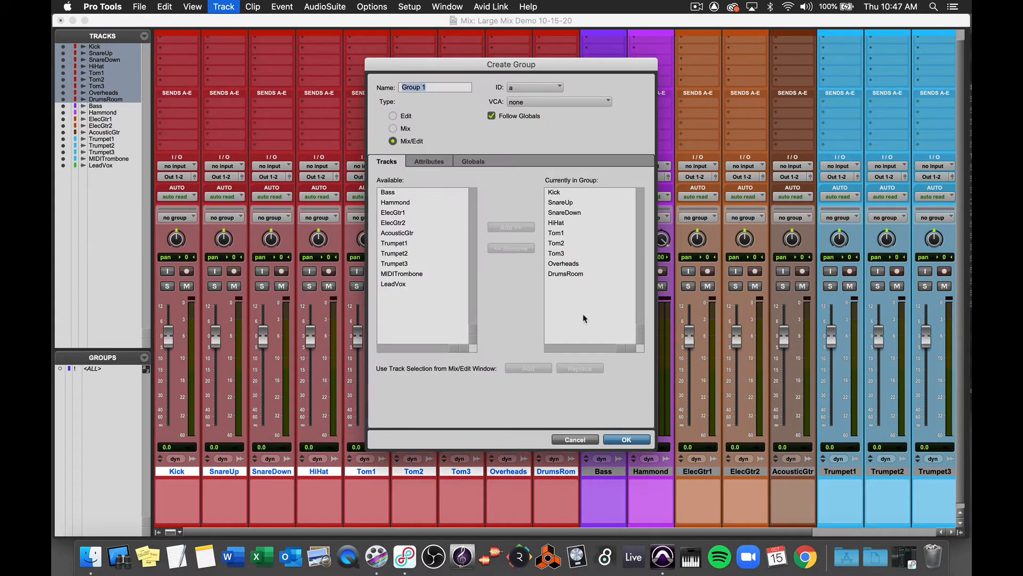
text(Drums)
key(Return)
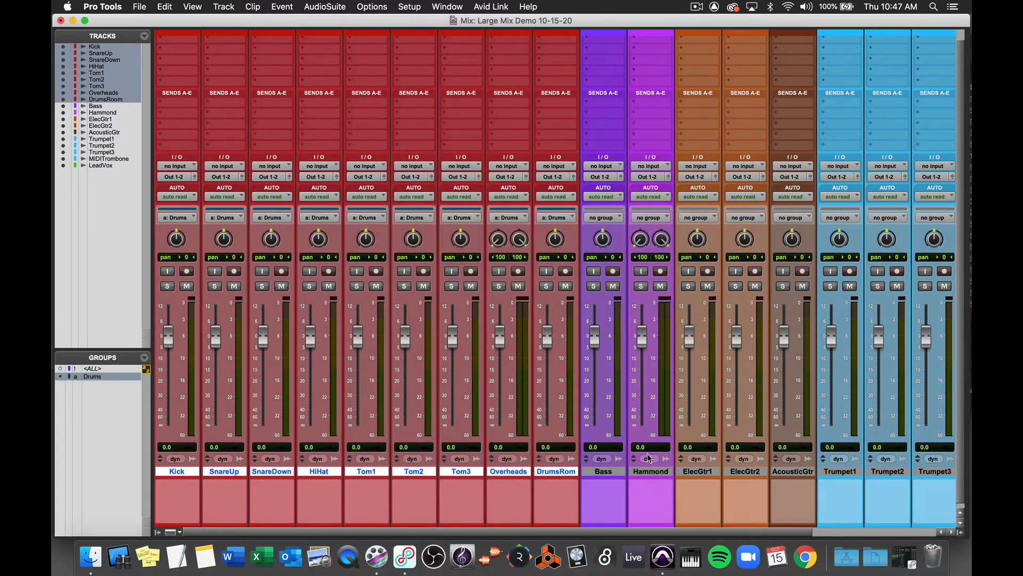
click(608, 471)
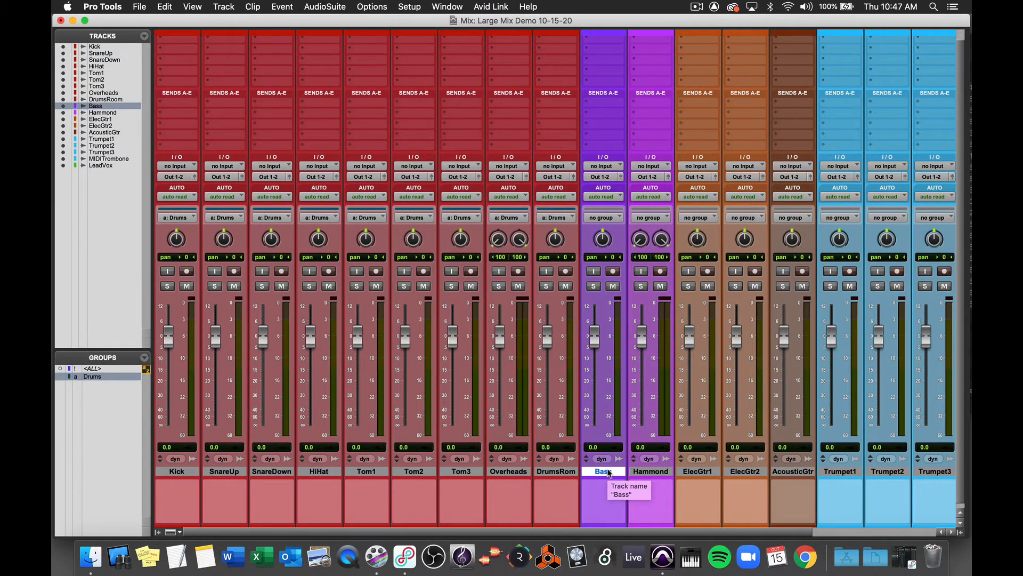
click(648, 472)
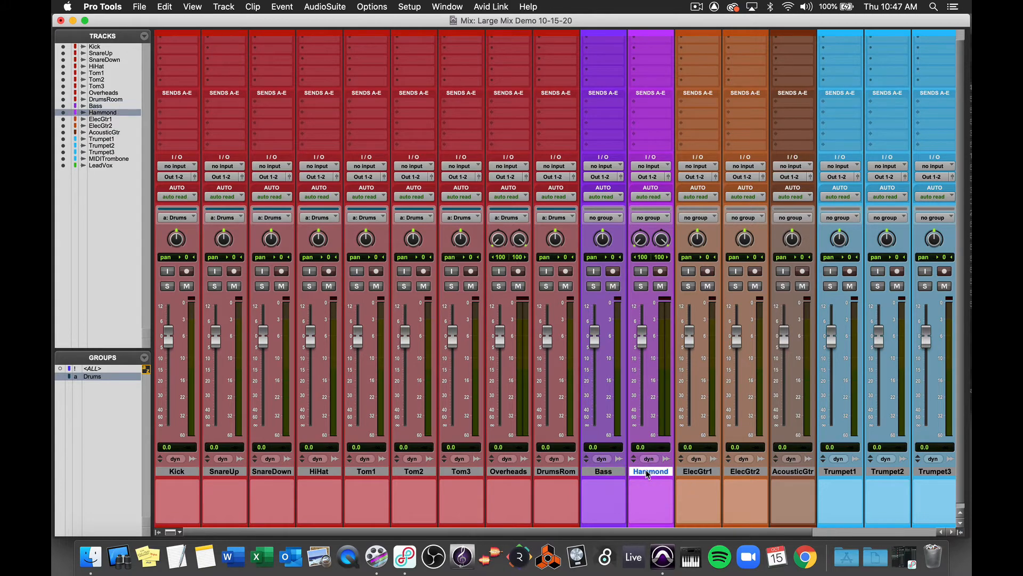
click(610, 472)
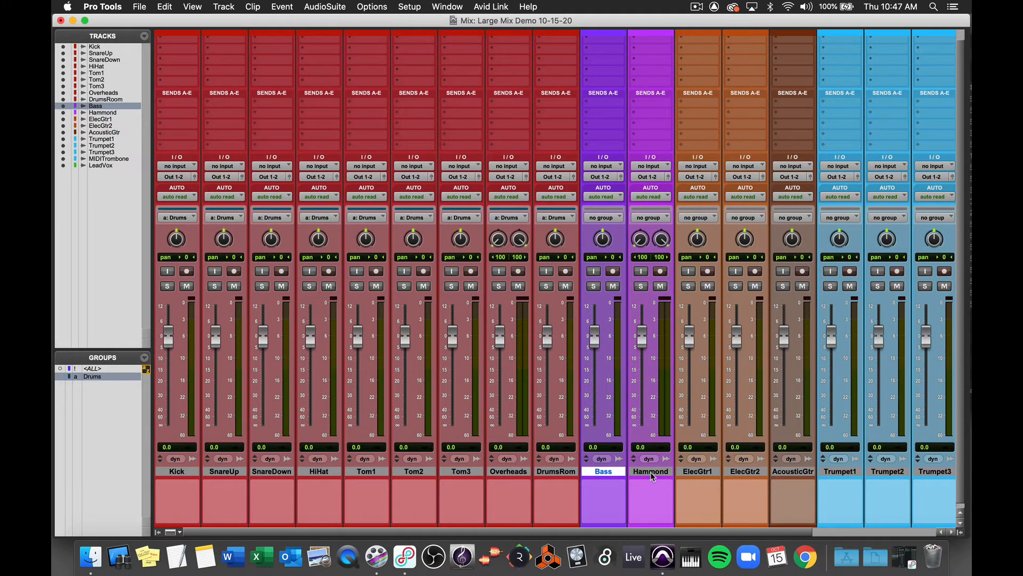
click(648, 472)
Create a Mix/Edit group named GTRS from ElecGtr1, ElecGtr2 and AcousticGtr
scroll(613, 471, right, 5)
click(566, 473)
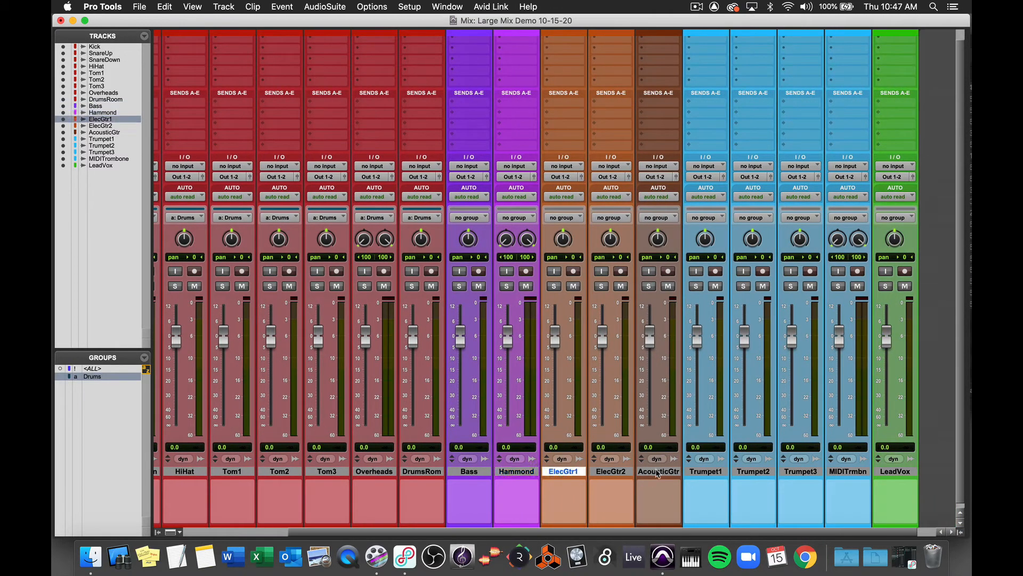
shift+click(661, 472)
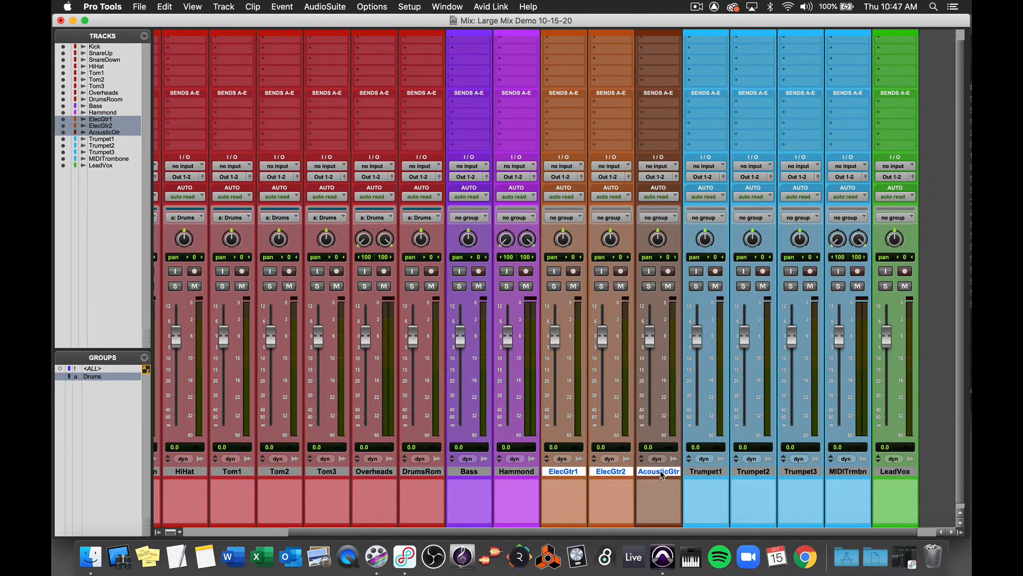
key(super+g)
text(GTRS)
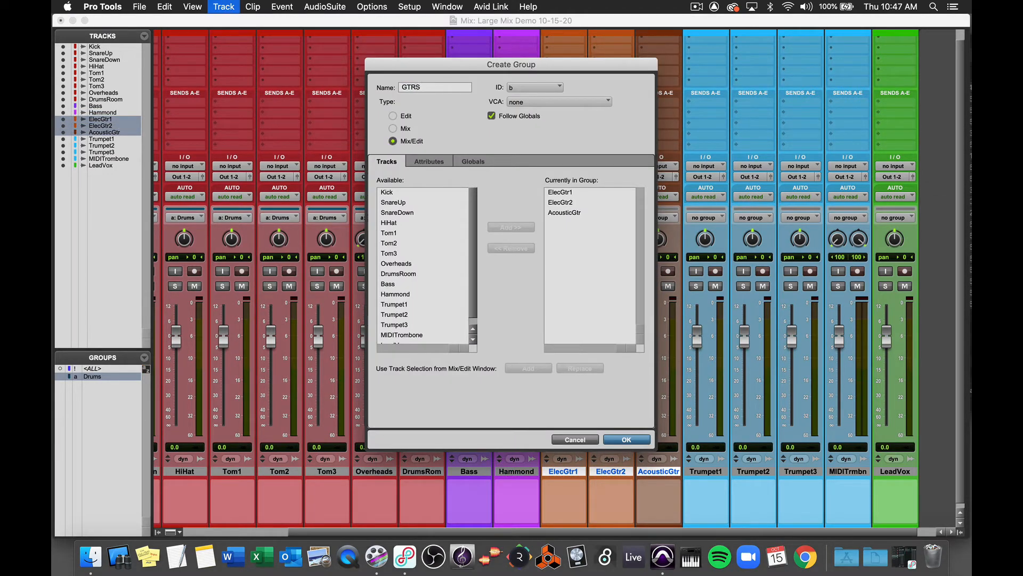
key(Return)
Create a Mix/Edit group named Horns from Trumpet1, Trumpet2, Trumpet3 and MIDITrombone
click(712, 472)
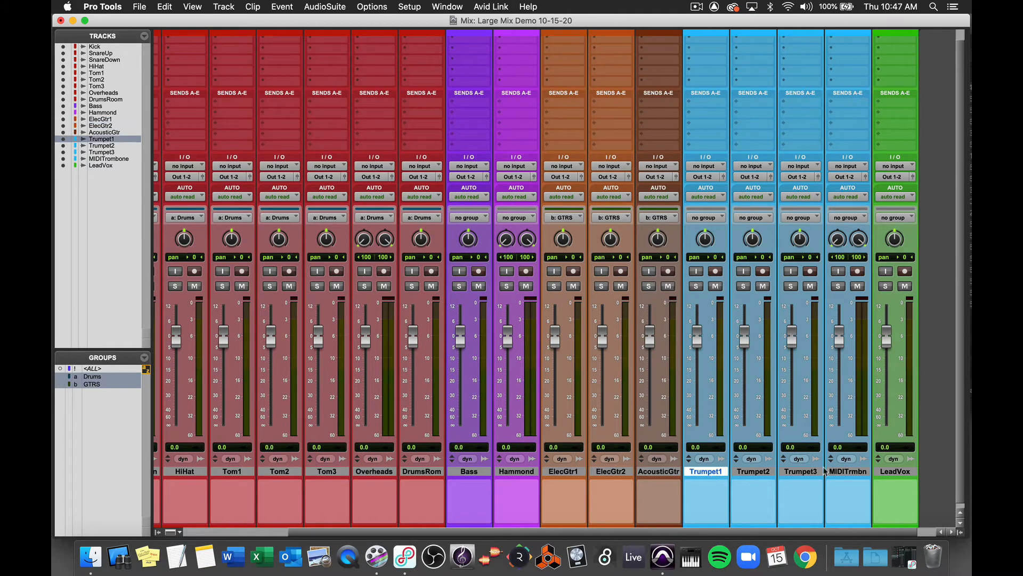
shift+click(853, 473)
key(super+g)
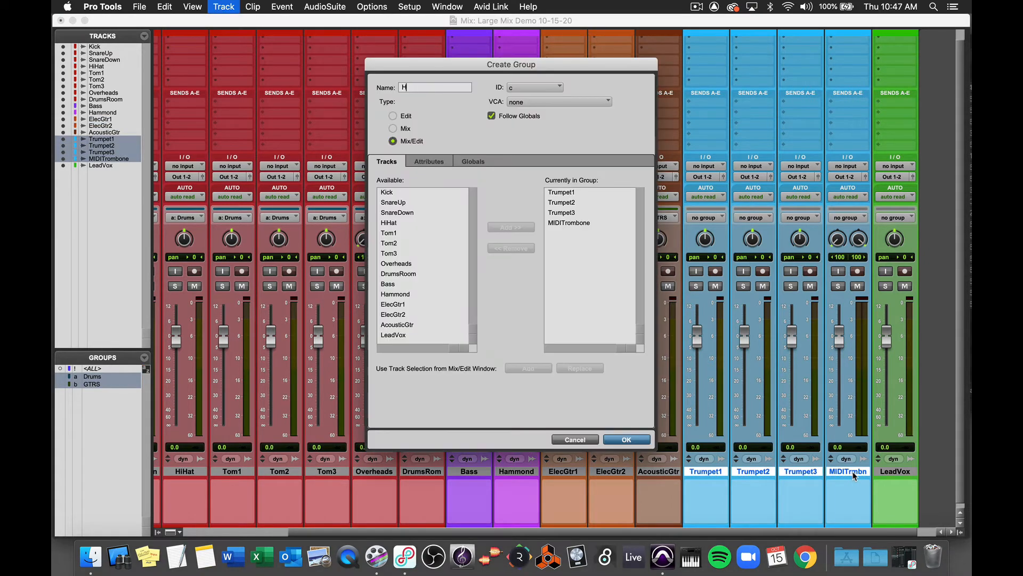
text(Horns)
key(Return)
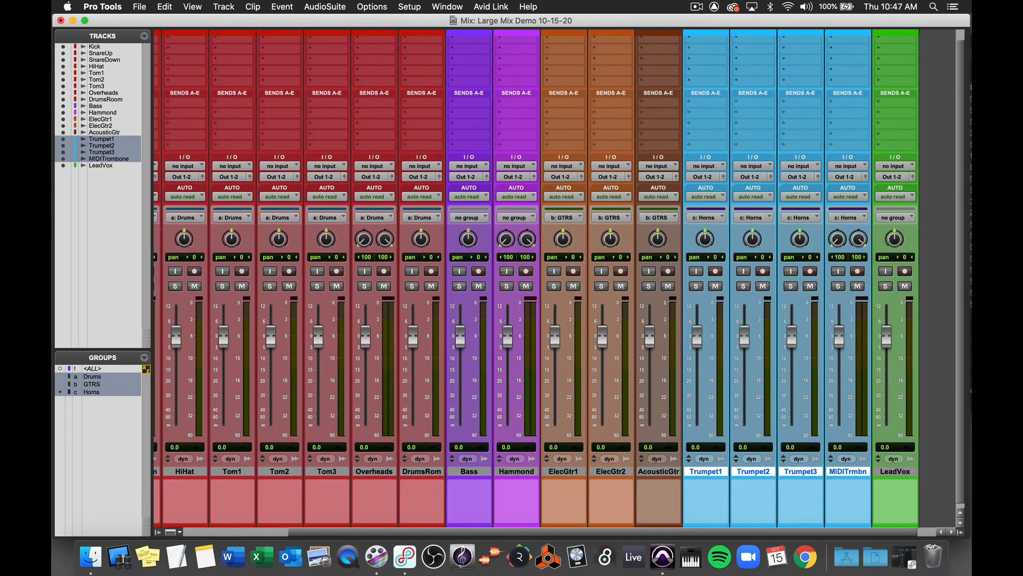
scroll(480, 373, left, 5)
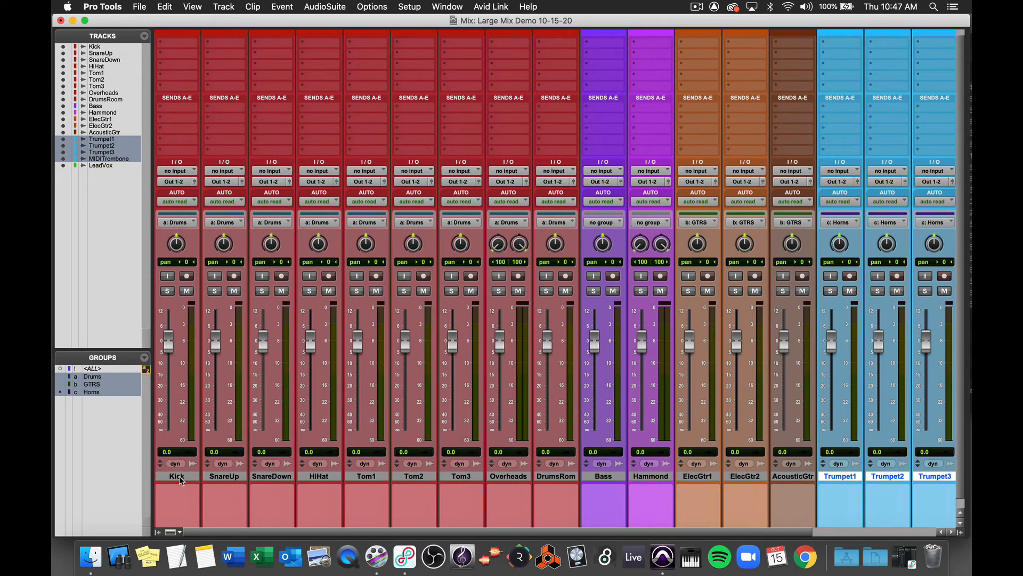
click(177, 477)
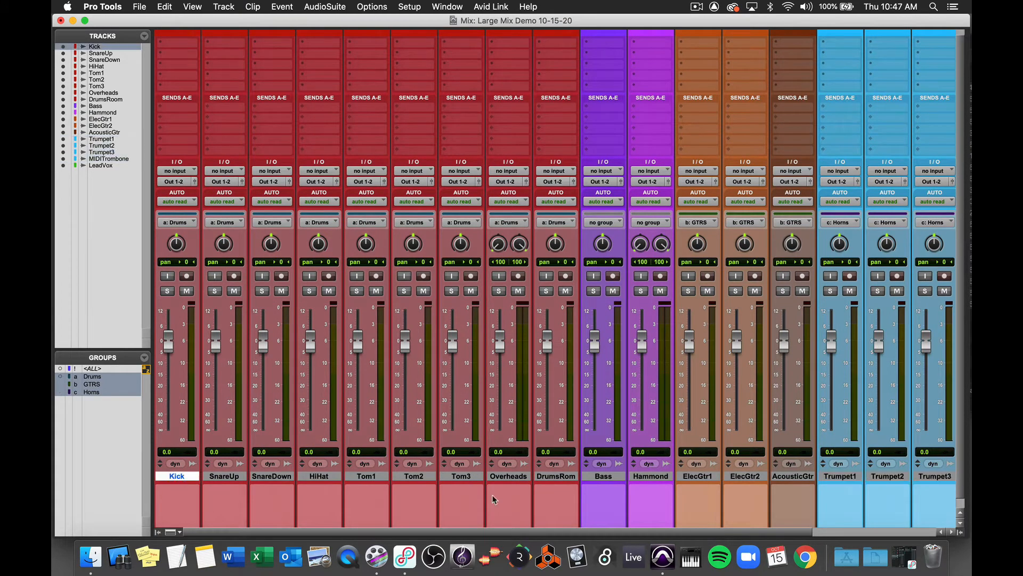
shift+click(562, 478)
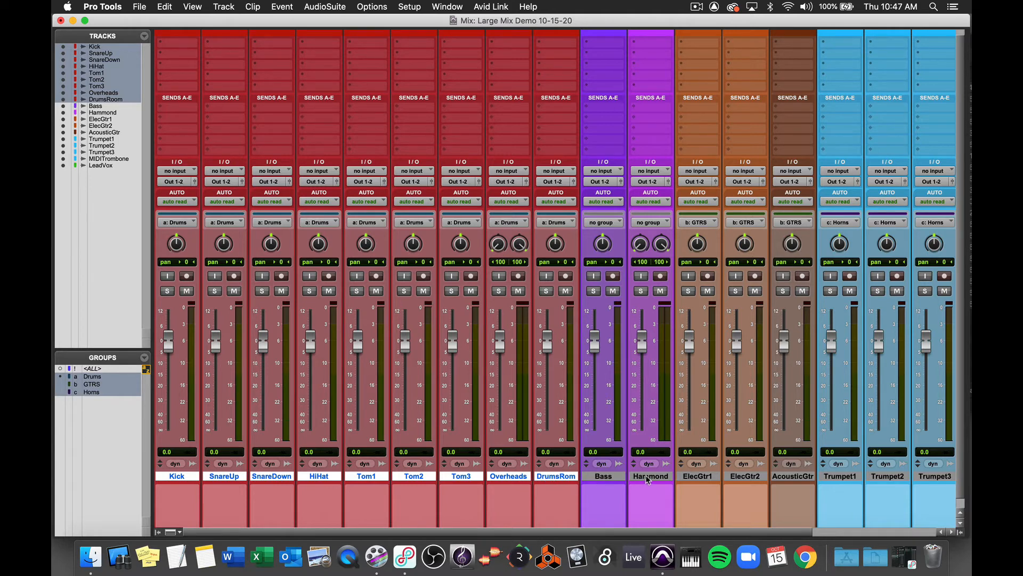
scroll(786, 480, right, 2)
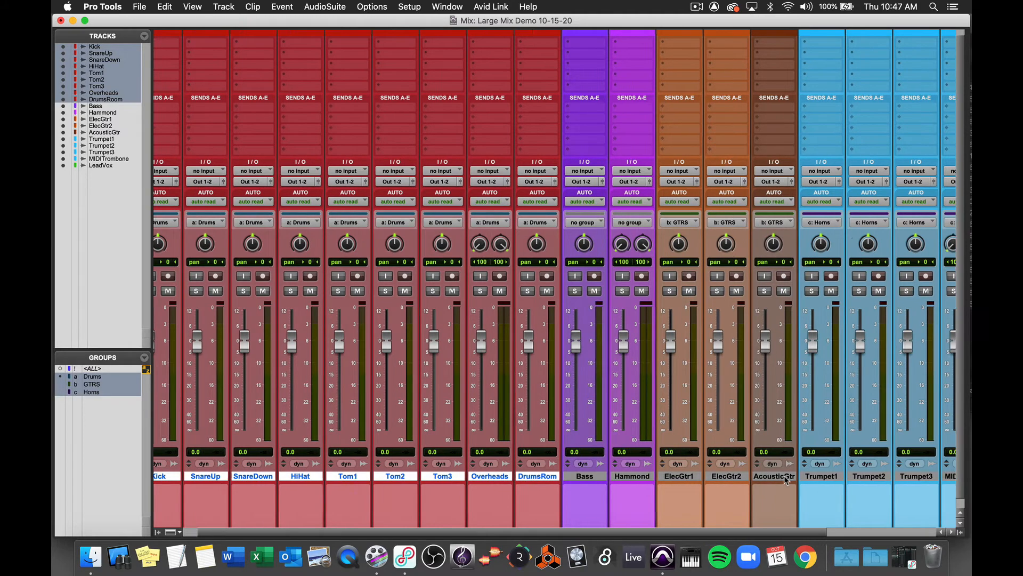
scroll(786, 479, right, 5)
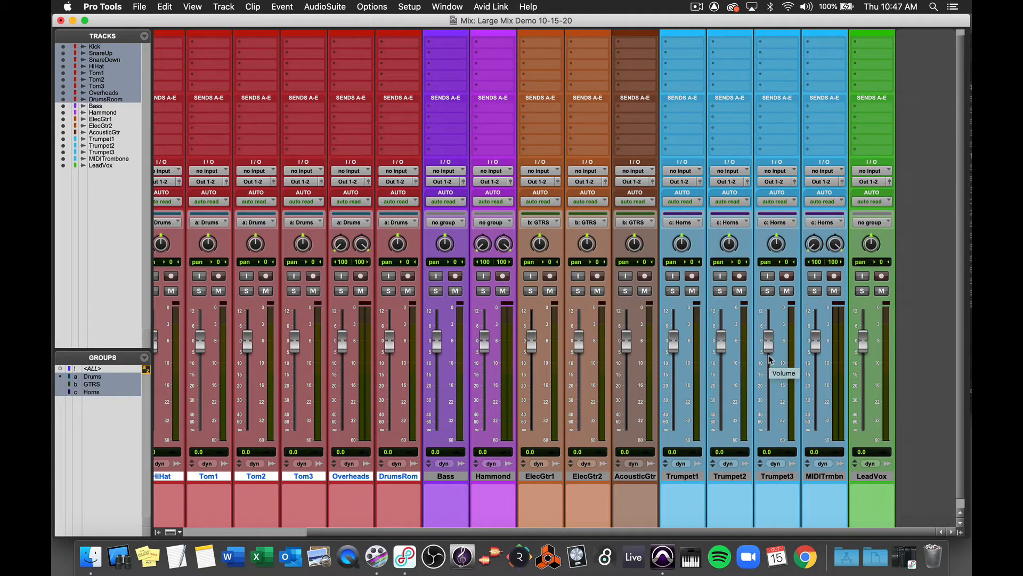
Create seven stereo Aux Inputs, four more stereo Aux Inputs and one stereo Master Fader
key(super+shift+n)
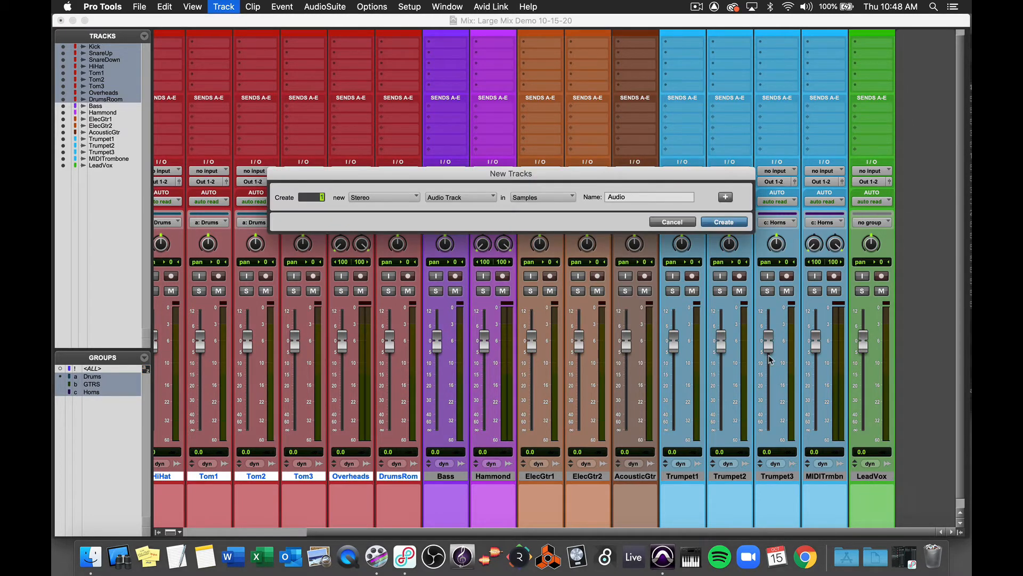
key(super+Down)
text(7)
click(726, 197)
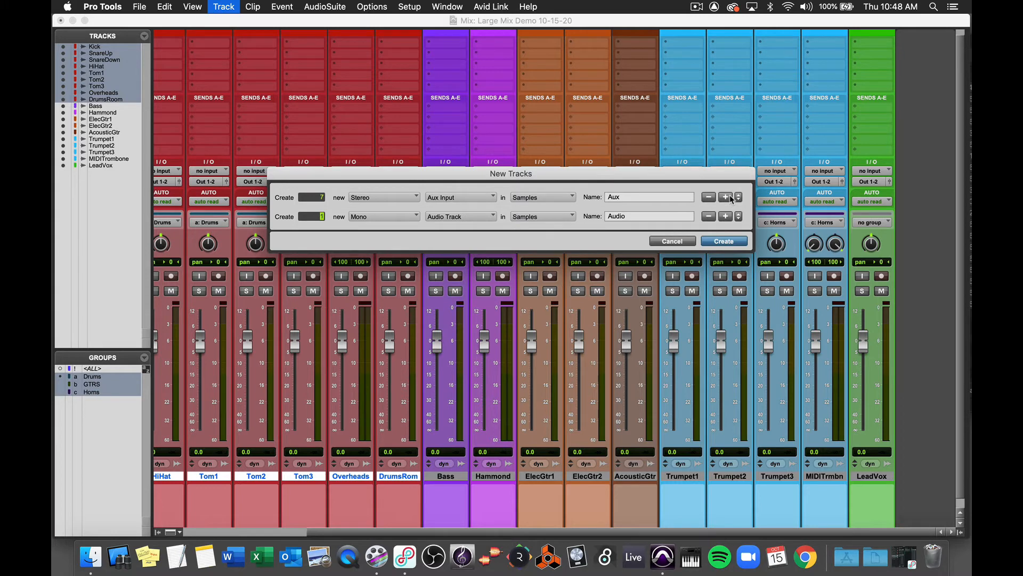
key(super+Right)
key(super+Down)
click(726, 216)
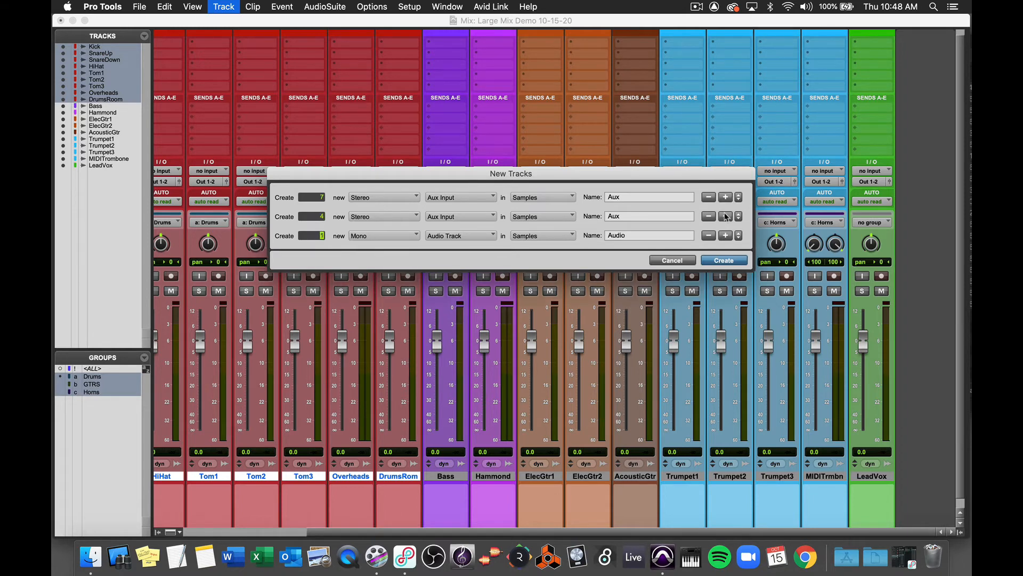
key(super+Right)
key(super+Down)
key(super+Down)
click(724, 260)
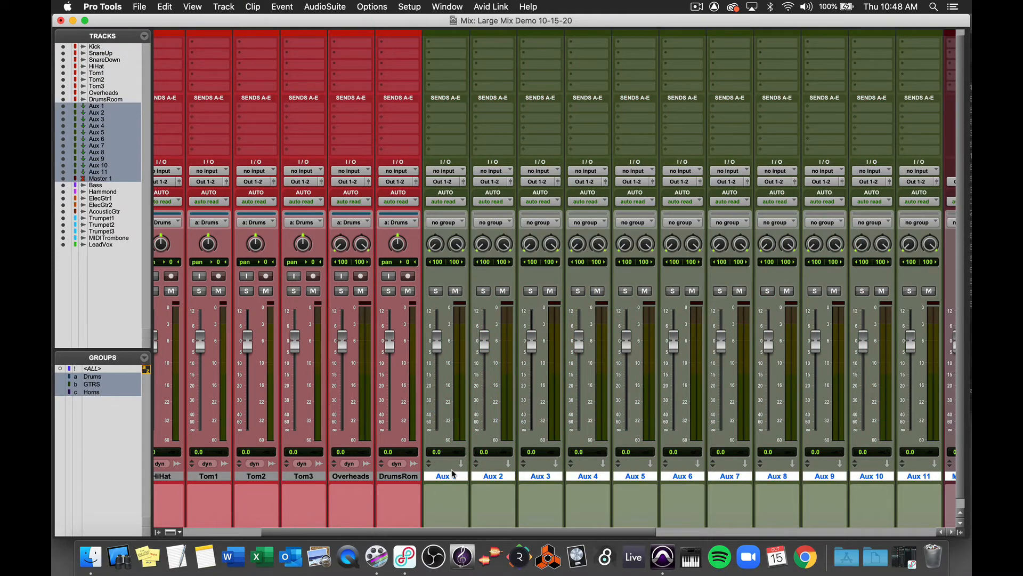
Move the new Aux and Master tracks to the end of the mixer, after LeadVox
scroll(451, 470, right, 5)
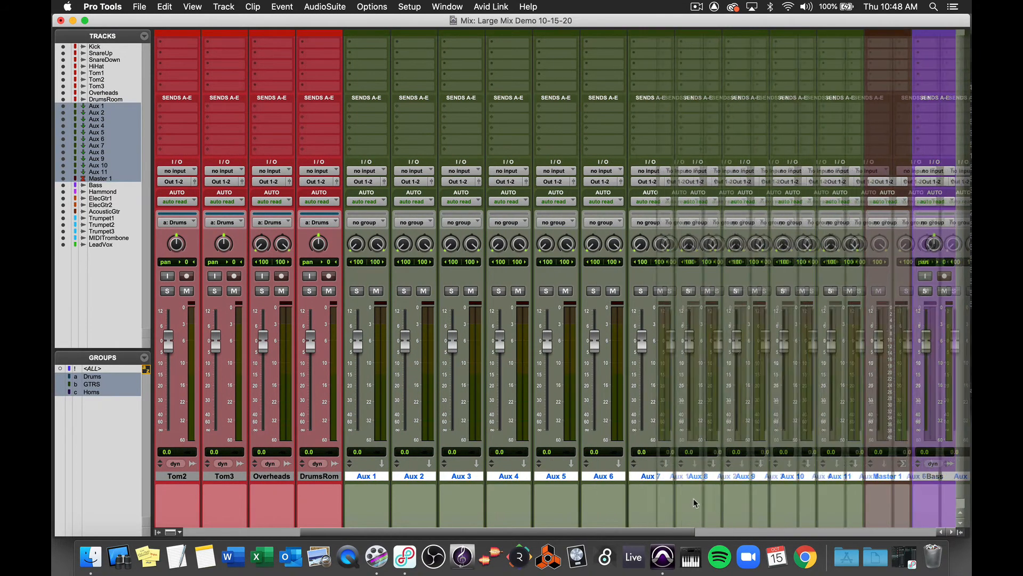
scroll(692, 497, down, 1)
drag(895, 467, 967, 470)
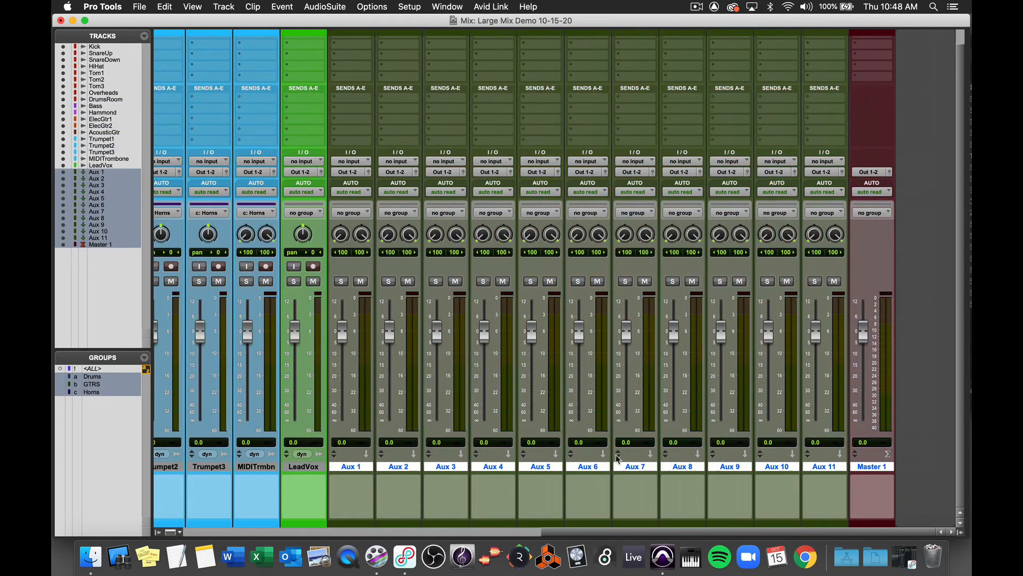
Rename Aux 1, Aux 2 and Aux 3 as Drums Submix, Bass Submix and Hammond Submix
double_click(345, 467)
text(Drums)
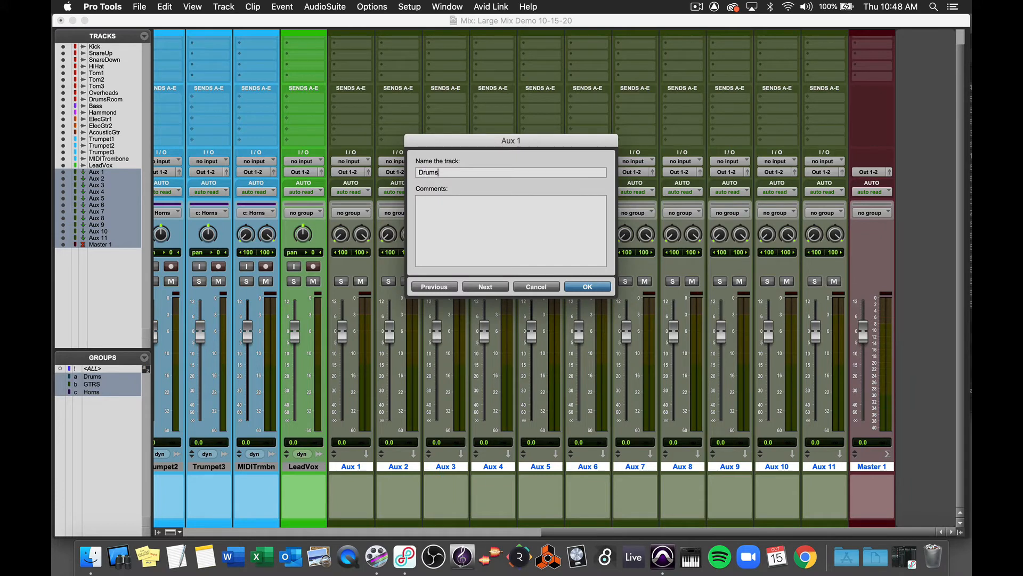
text( Submix)
click(483, 287)
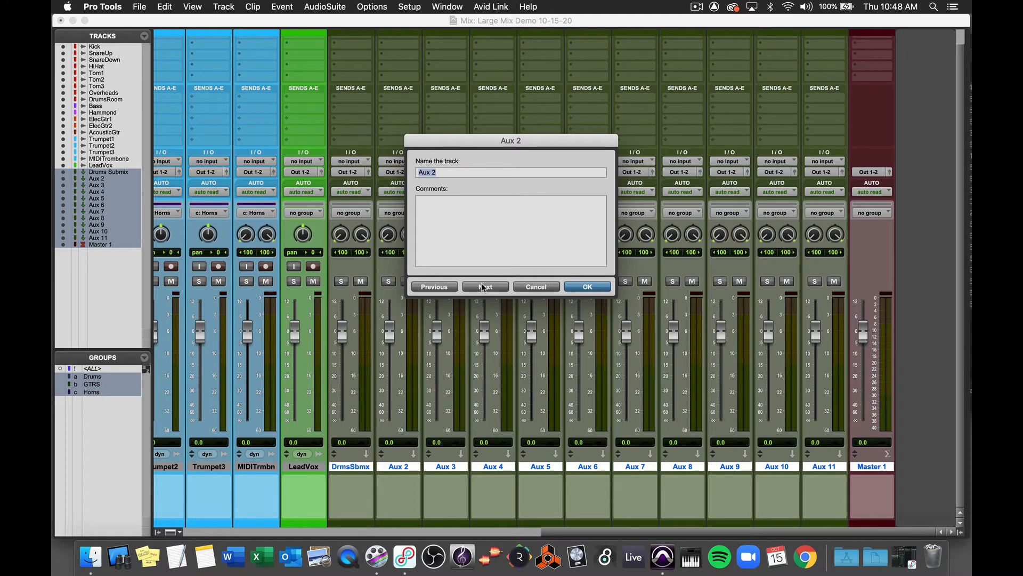
text(Bass Submix)
key(super+Right)
text(Hammond)
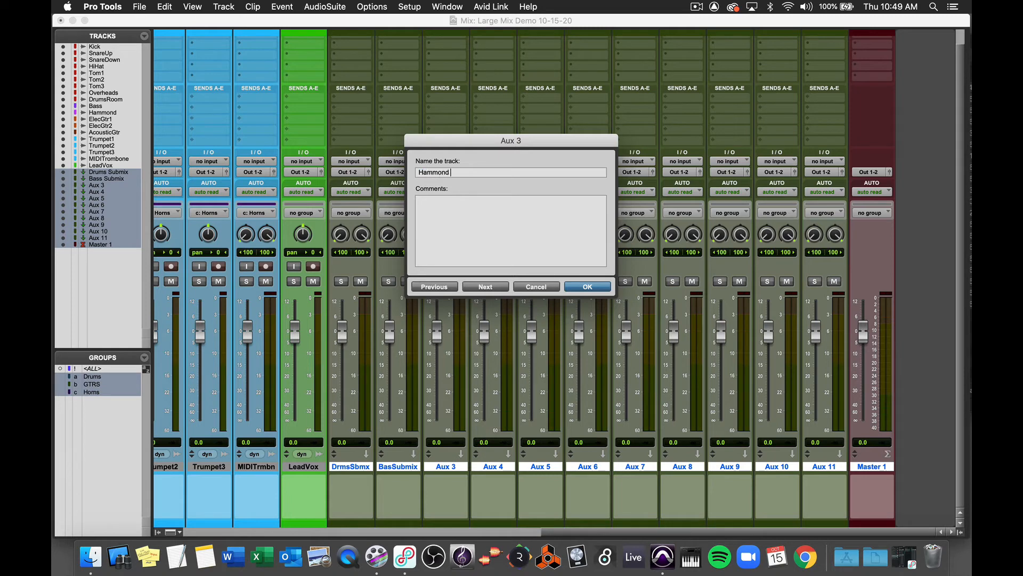
text( Submix)
key(super+Right)
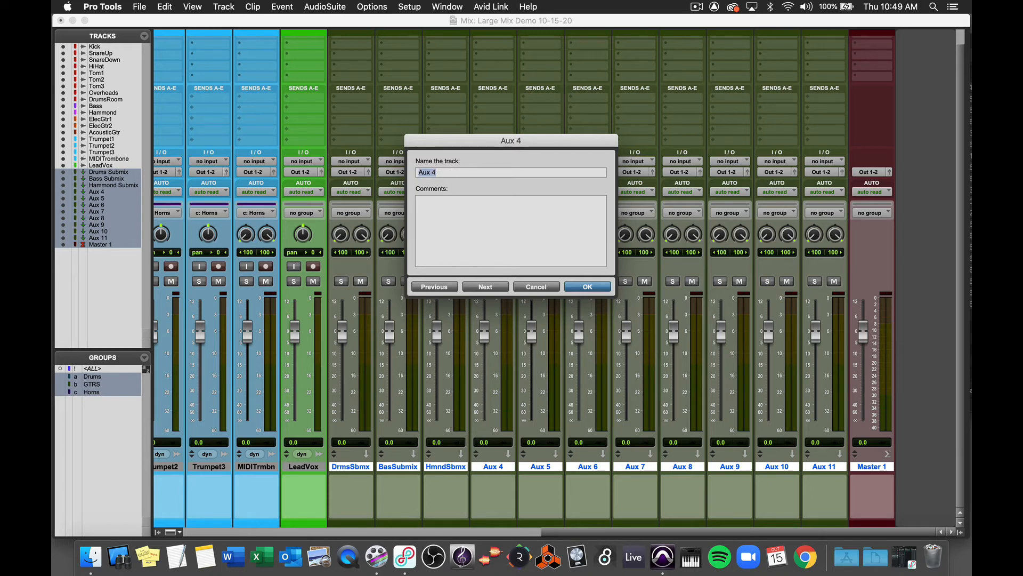
Rename Aux 4, Aux 5 and Aux 6 as GTR Submix, Horns Submix and Vocal Submix
text(GTR Submix)
key(super+Right)
text(Horns Submix)
key(super+Right)
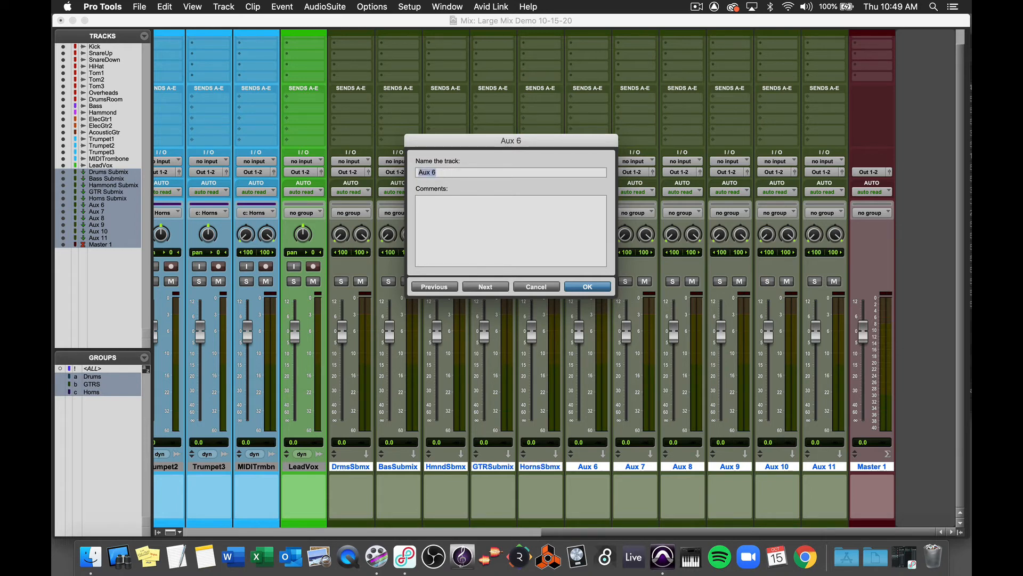
text(Vocal Submix)
key(super+Right)
Rename Aux 7 and Aux 8 as Reverb 1 and Reverb 2
text(S)
key(BackSpace)
text(Reverb 1)
key(super+Right)
text(Reverb 2)
key(super+Right)
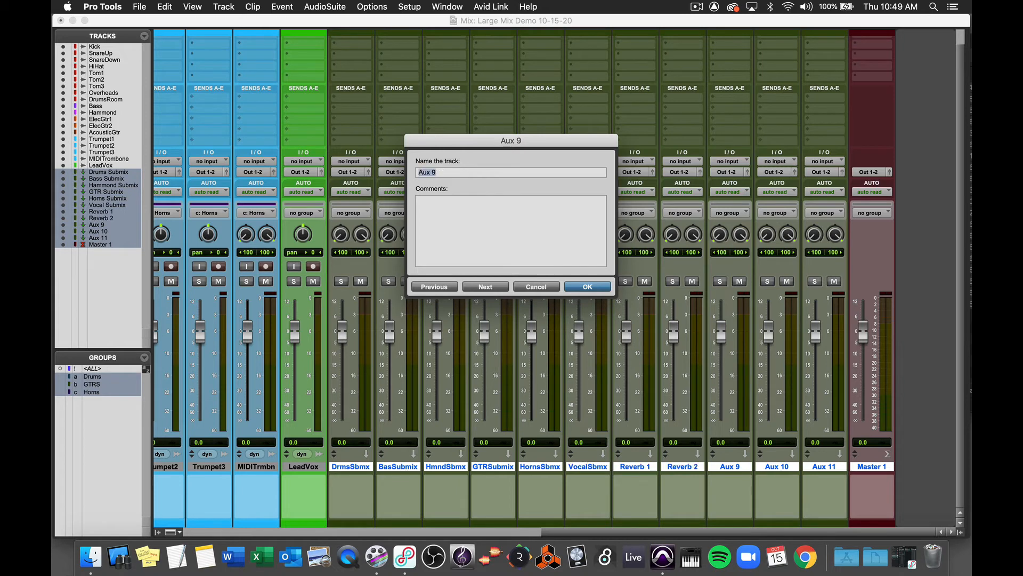
Rename Aux 9, Aux 10 and Aux 11 as Delay 1, Delay 2 and Submix Master, then close the naming dialog
text(Delay 1)
key(super+Right)
text(Delay 2)
key(super+Right)
text(Submix Master)
key(Return)
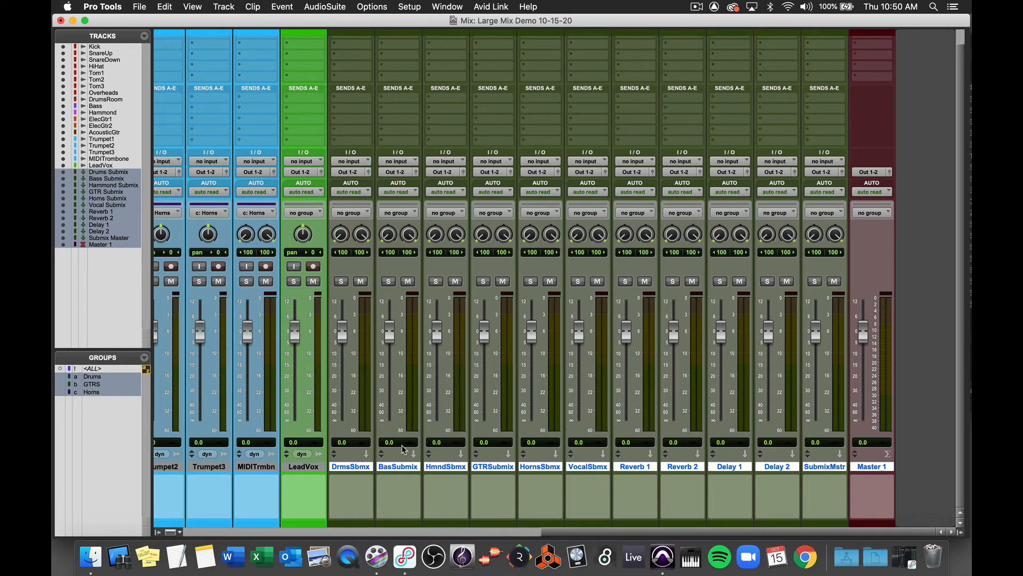
Deselect Submix Master and route the outputs of all the other selected tracks to the Submix Master track
super+click(823, 467)
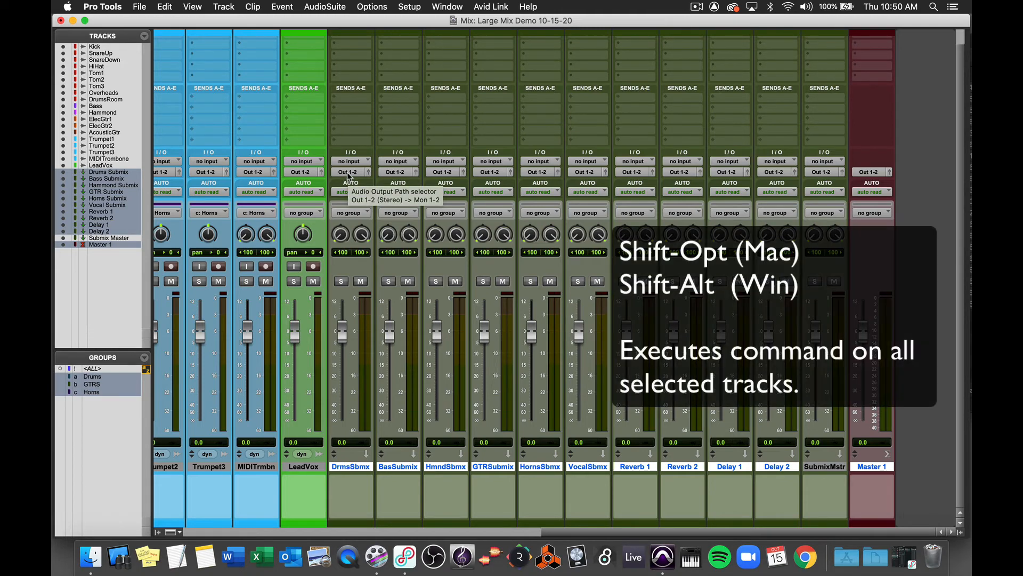
click(348, 172)
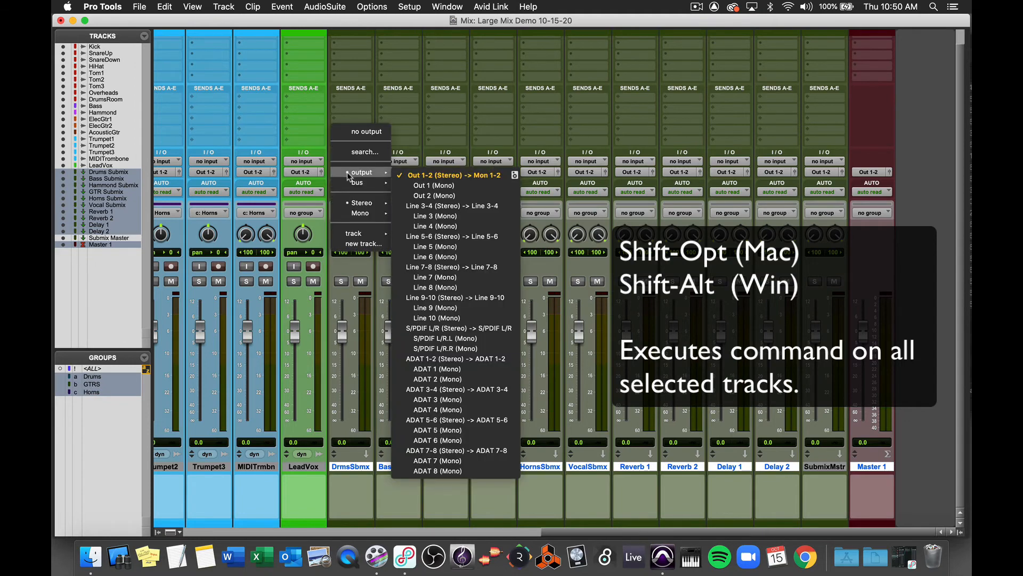
mouse_move(356, 236)
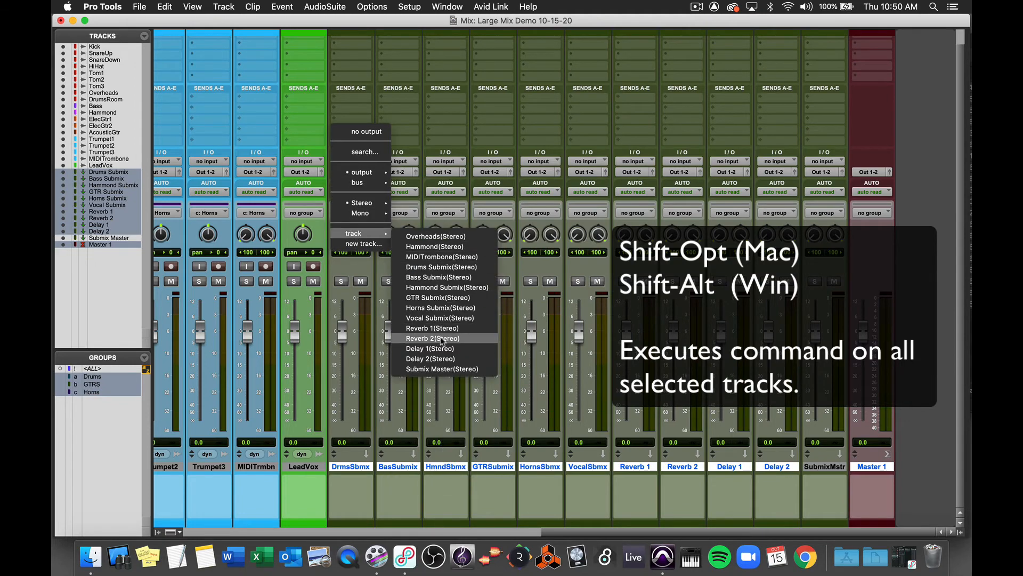
alt+shift+click(441, 369)
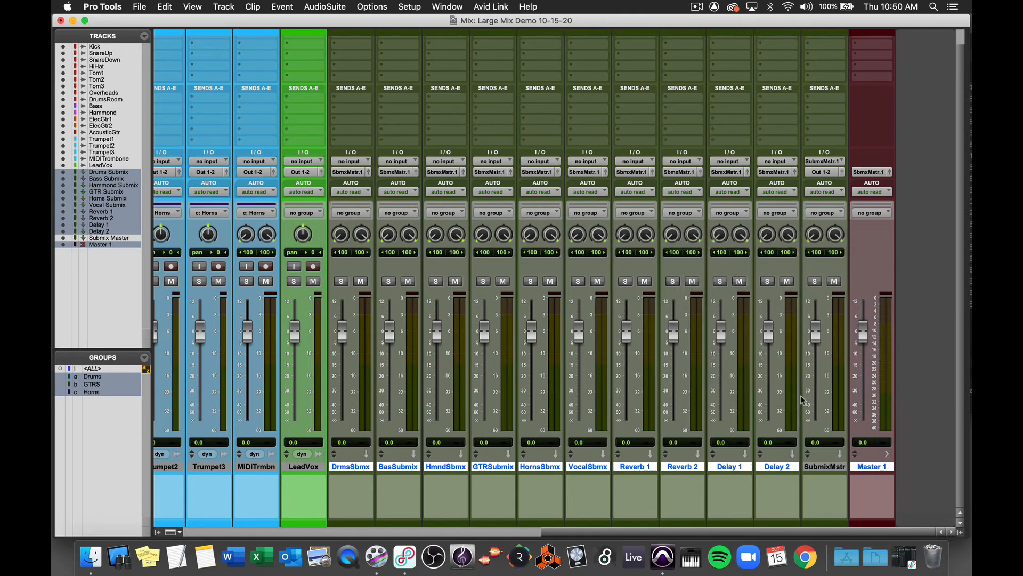
Color the tracks Drums Submix through Vocal Submix and the Submix Master track yellow
click(344, 467)
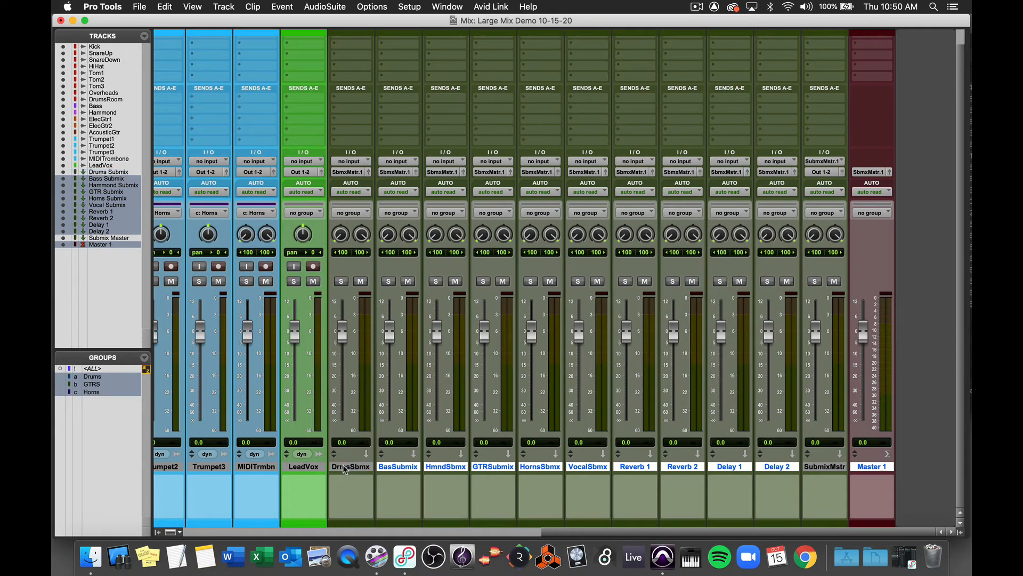
shift+click(606, 468)
double_click(586, 522)
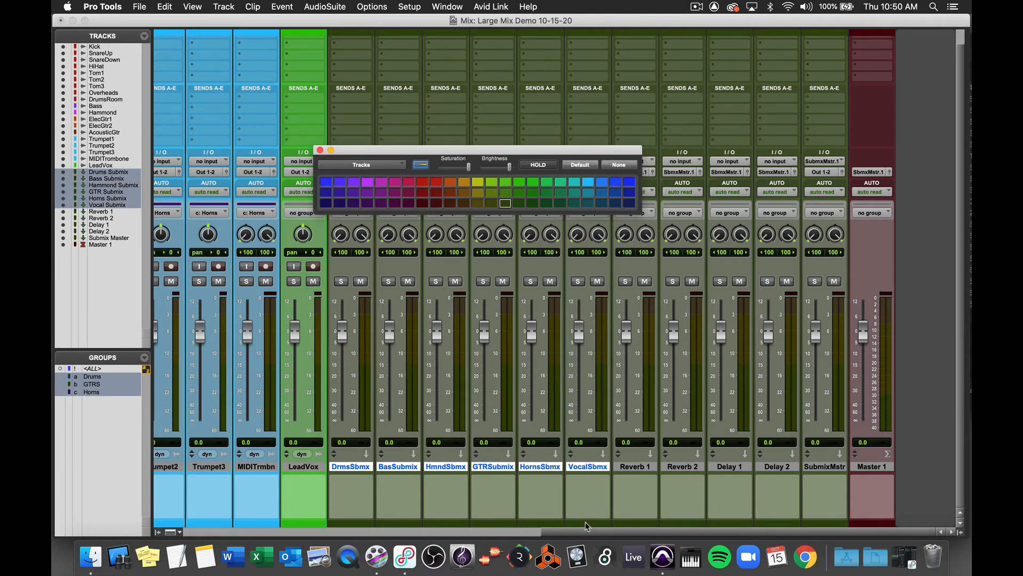
click(477, 182)
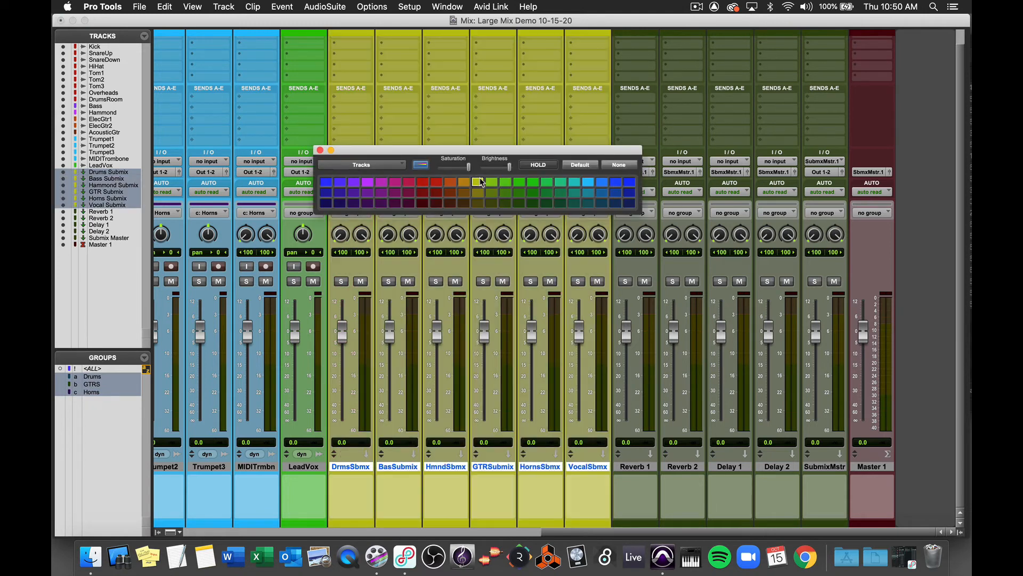
click(830, 468)
click(479, 181)
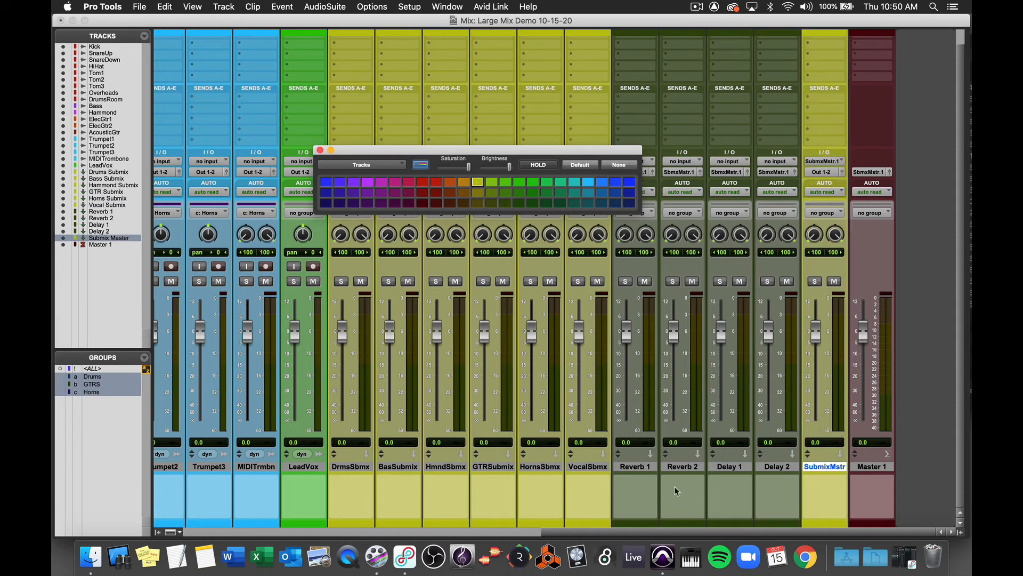
Color Reverb 1, Reverb 2, Delay 1 and Delay 2 blue and close the color palette
click(650, 467)
shift+click(788, 468)
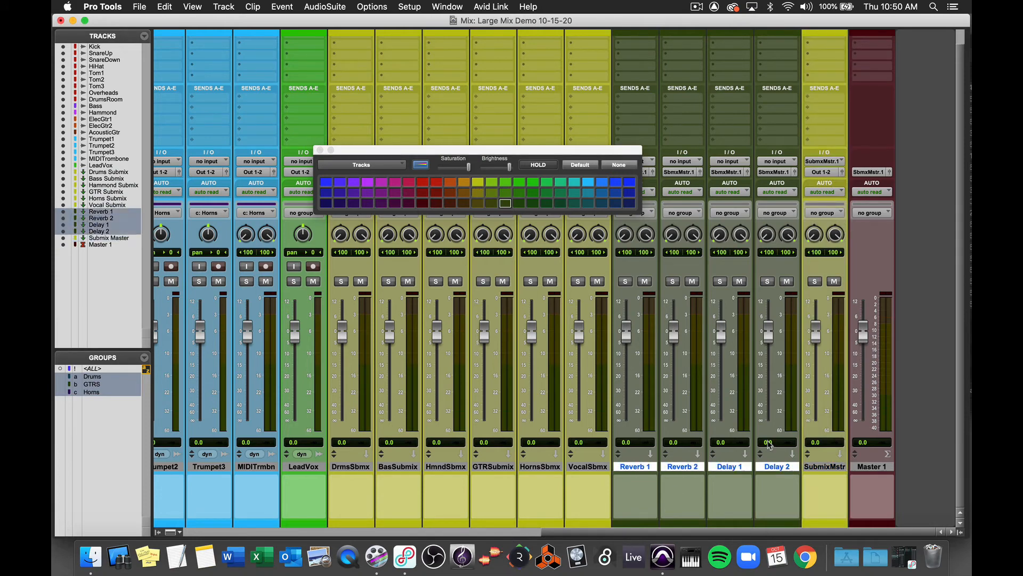
click(629, 183)
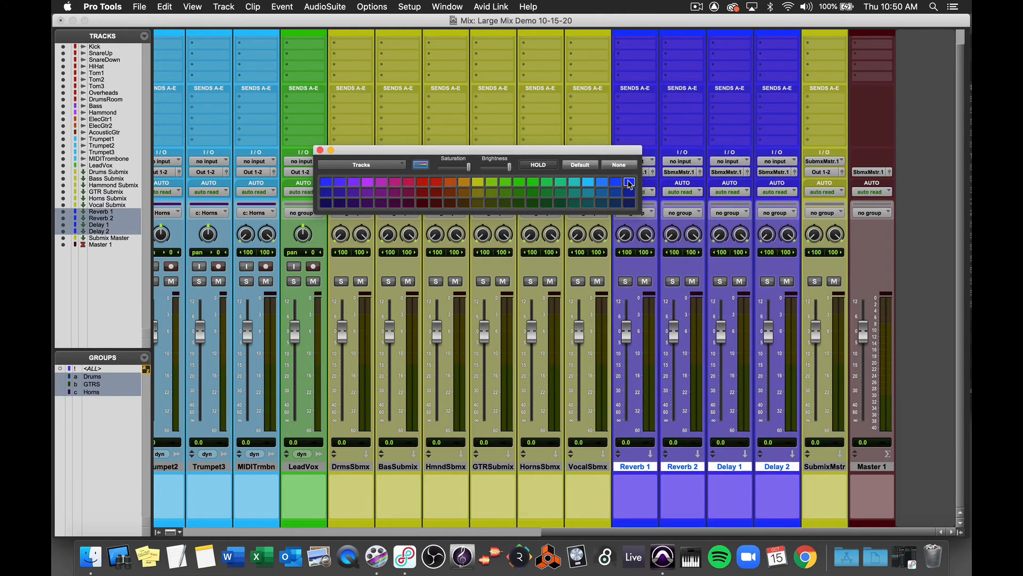
click(319, 150)
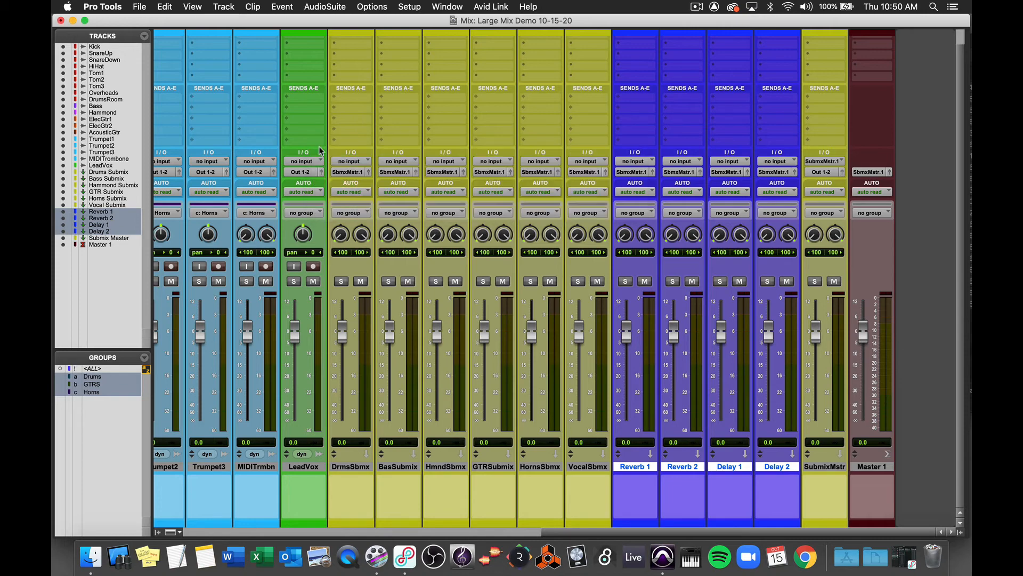
Move the Drums, Bass, Hammond, GTR and Horns Submix tracks directly after DrumsRoom, Bass, Hammond, AcousticGtr and MIDITrombone respectively
scroll(383, 474, left, 10)
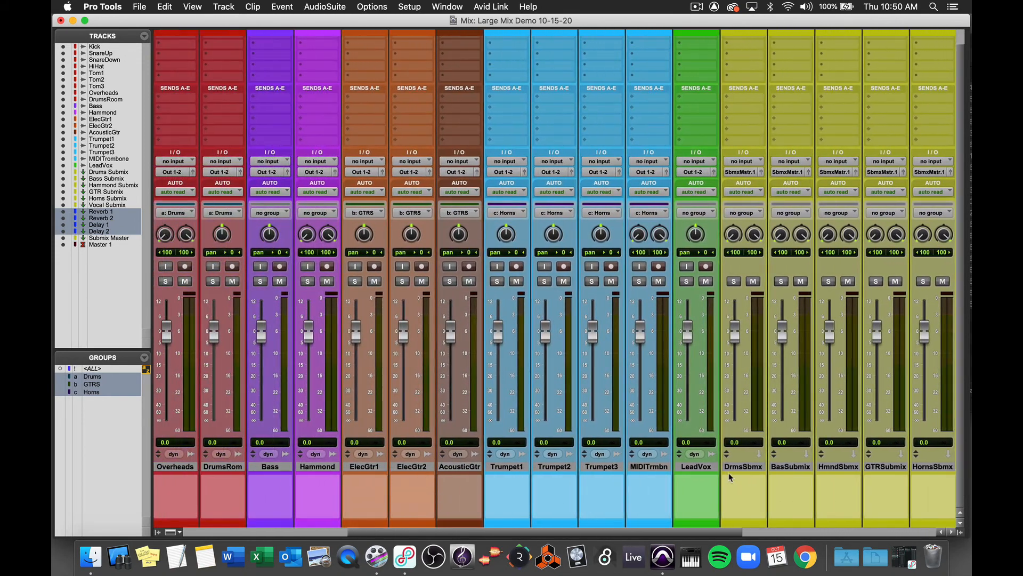
drag(729, 473, 262, 467)
drag(798, 471, 355, 467)
drag(847, 465, 439, 501)
drag(894, 472, 620, 491)
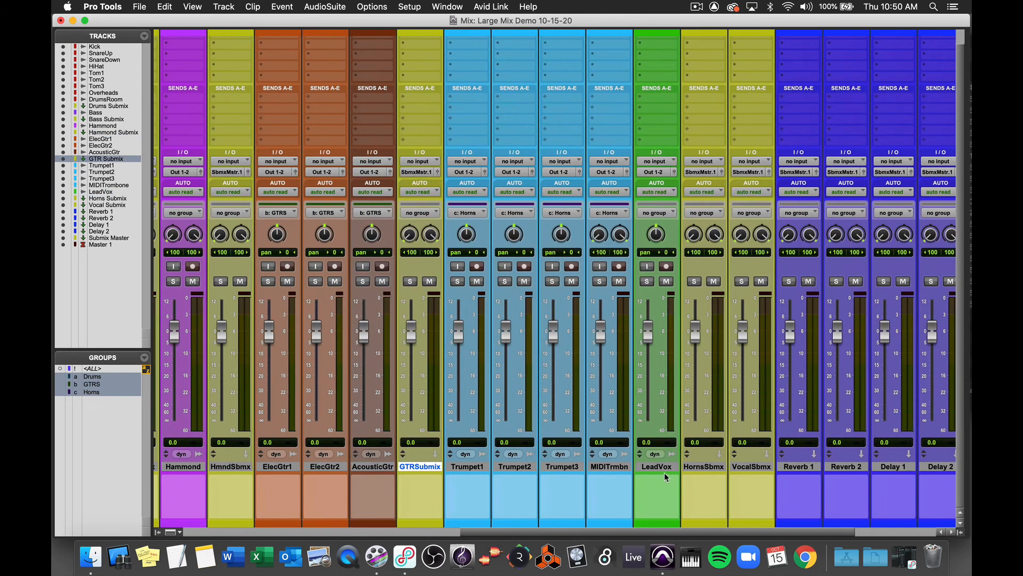
drag(708, 467, 639, 468)
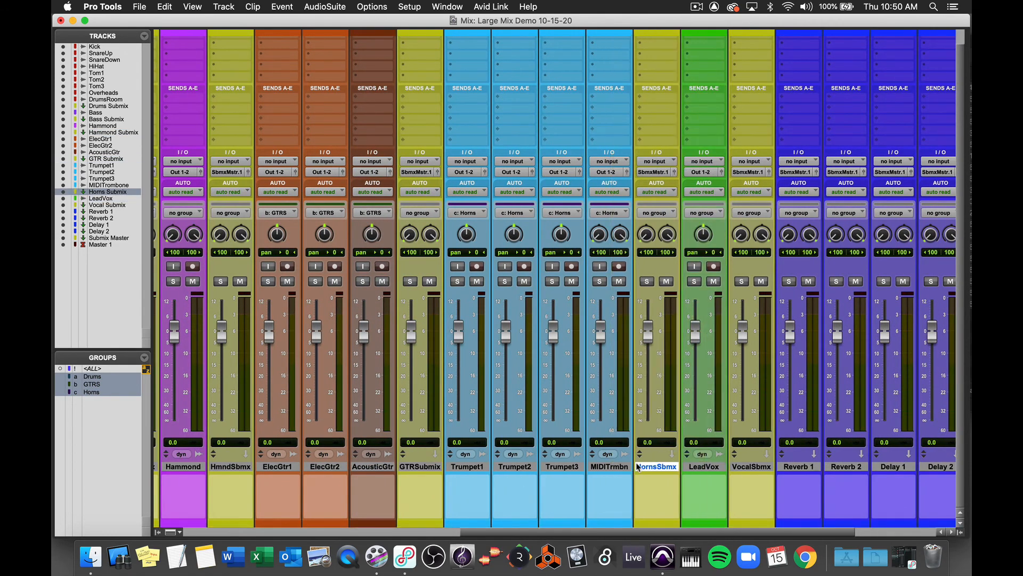
Select the Kick through DrumsRoom tracks and route all their outputs to the Drums Submix track
scroll(638, 467, left, 10)
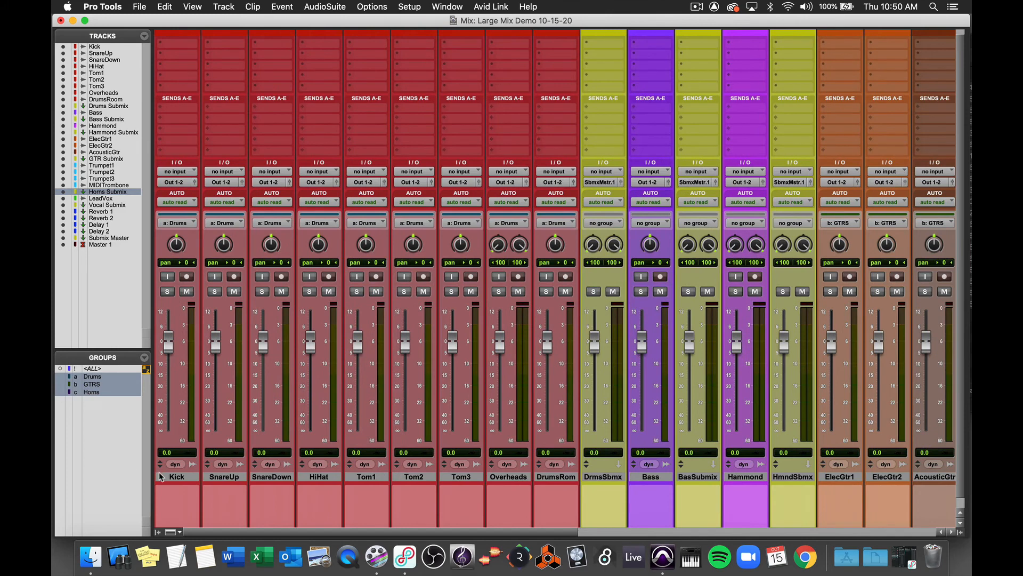
click(171, 478)
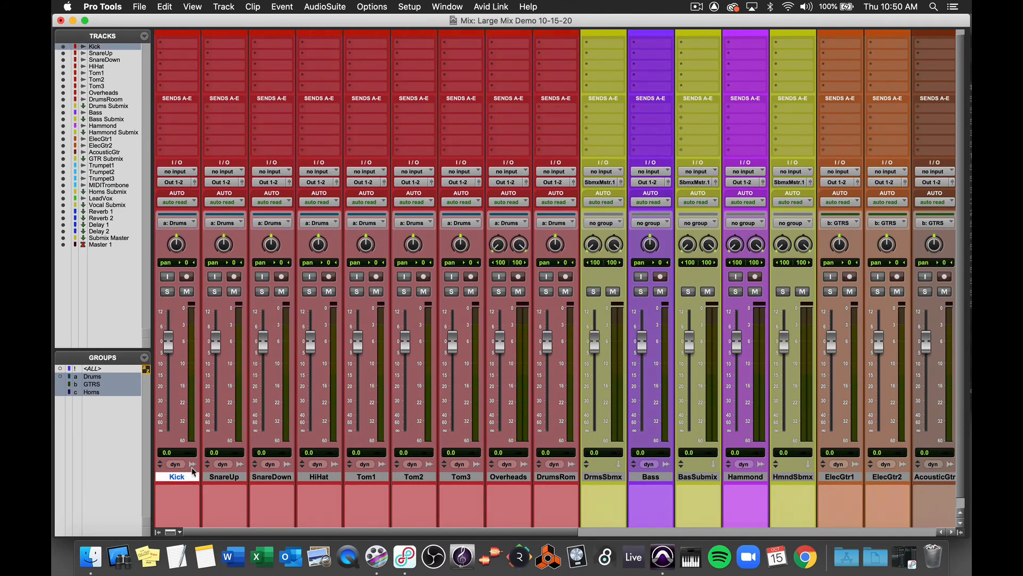
shift+click(556, 480)
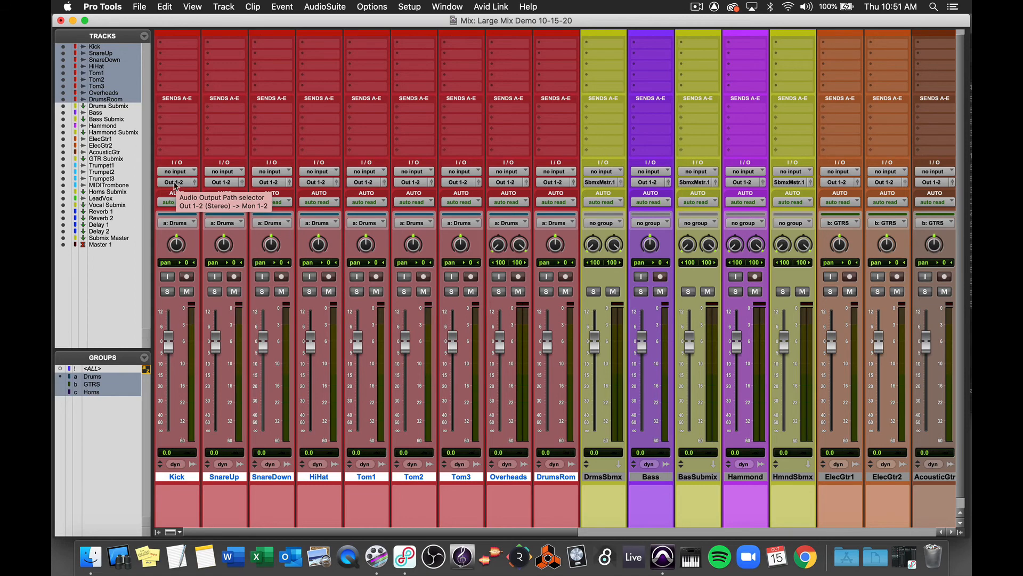
click(173, 182)
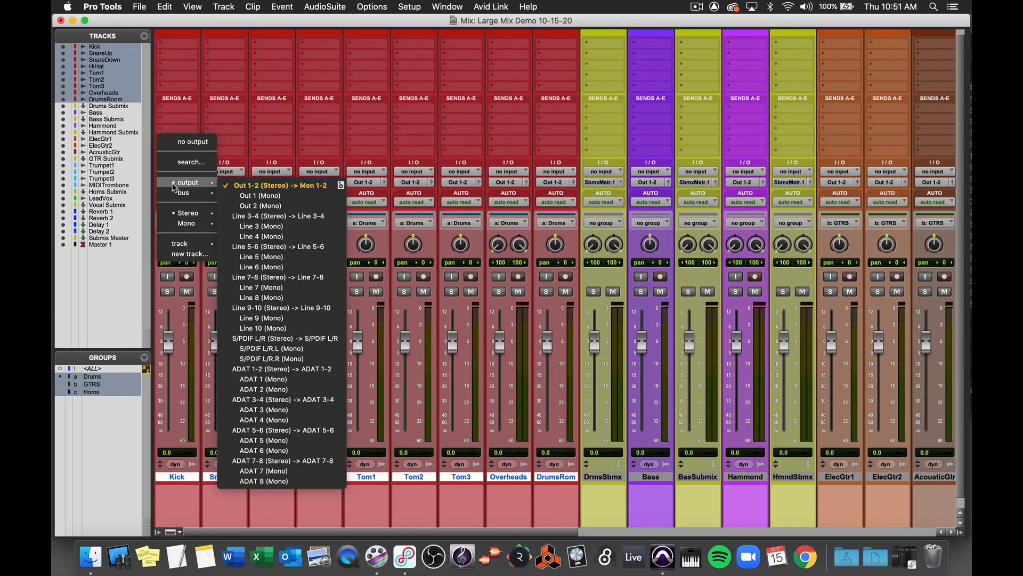
mouse_move(190, 245)
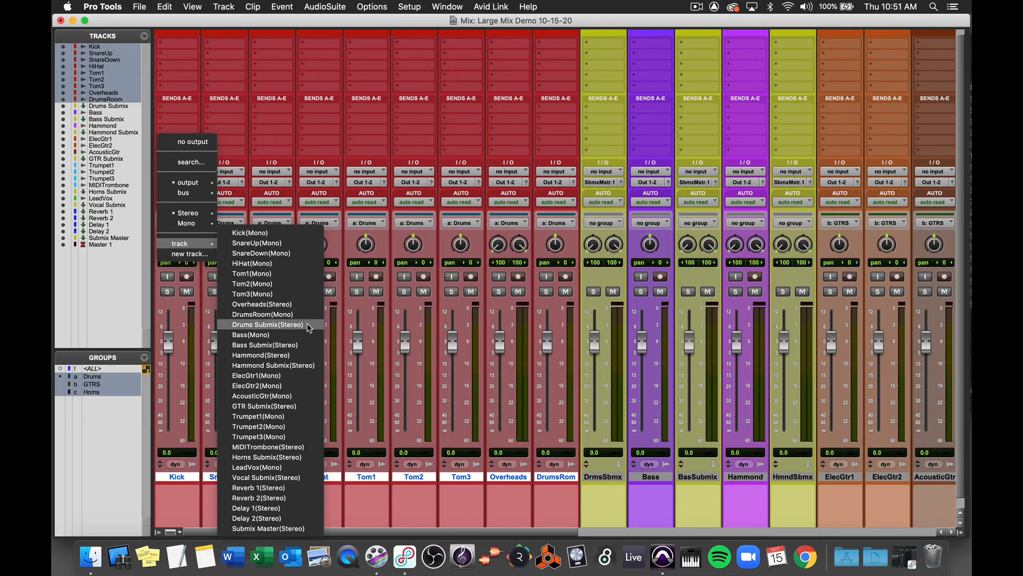
alt+shift+click(308, 324)
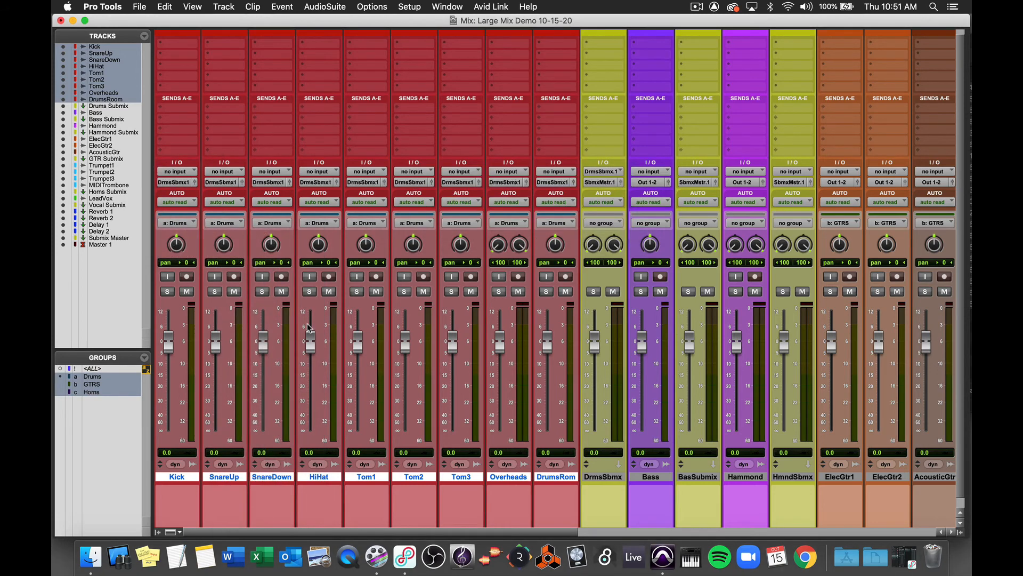
Route the Bass output to the Bass Submix track and the Hammond output to the Hammond Submix track
click(648, 183)
mouse_move(659, 243)
click(744, 346)
click(742, 182)
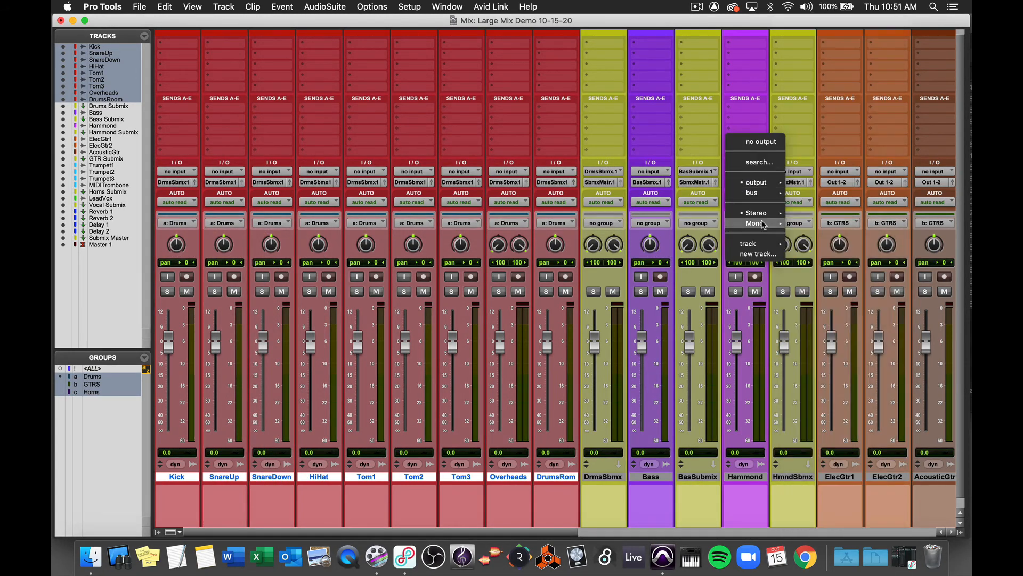
mouse_move(755, 244)
click(839, 370)
Select ElecGtr1, ElecGtr2 and AcousticGtr and route their outputs to the GTR Submix track
scroll(390, 437, right, 10)
click(384, 183)
mouse_move(394, 243)
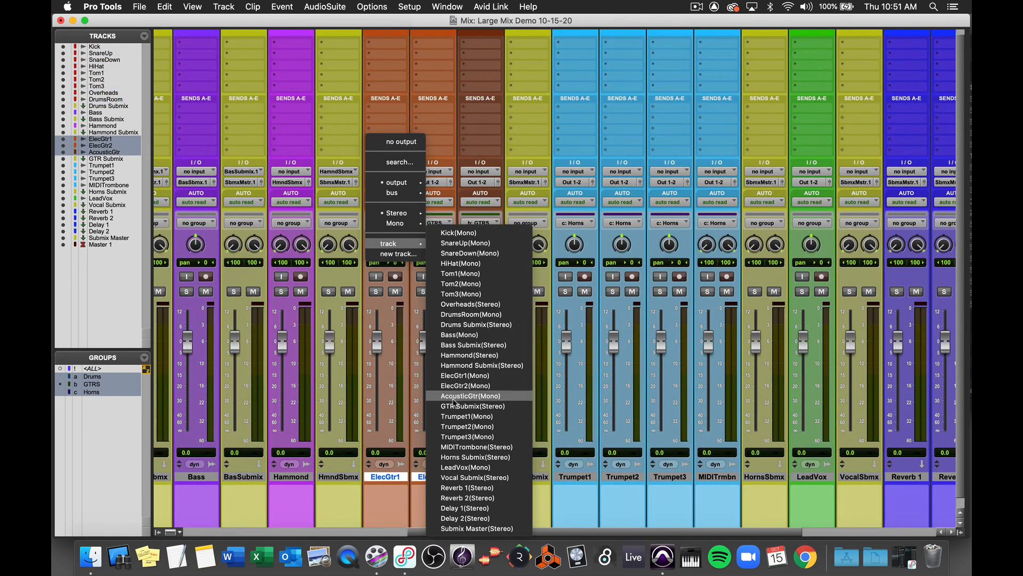
alt+shift+click(469, 397)
Select Trumpet1, Trumpet2, Trumpet3 and MIDITrombone and route their outputs to the Horns Submix track
click(566, 183)
click(566, 183)
mouse_move(578, 243)
alt+shift+click(653, 455)
Route the LeadVox output to the Vocal Submix track
scroll(772, 481, right, 10)
click(534, 188)
mouse_move(544, 249)
click(645, 477)
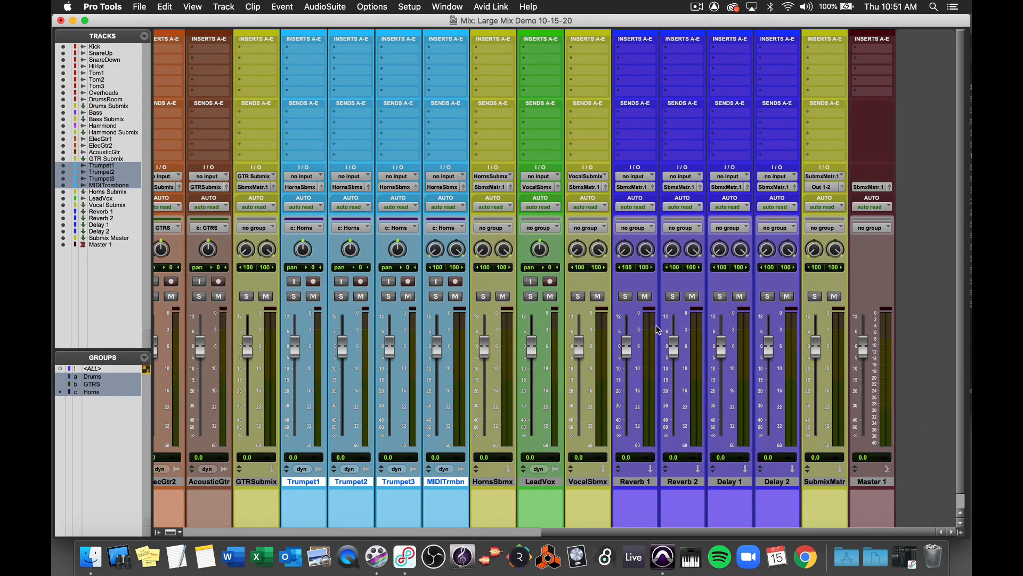
Solo-safe the Reverb 1, Reverb 2, Delay 1, Delay 2, Submix Master and Vocal Submix tracks
scroll(657, 329, left, 1)
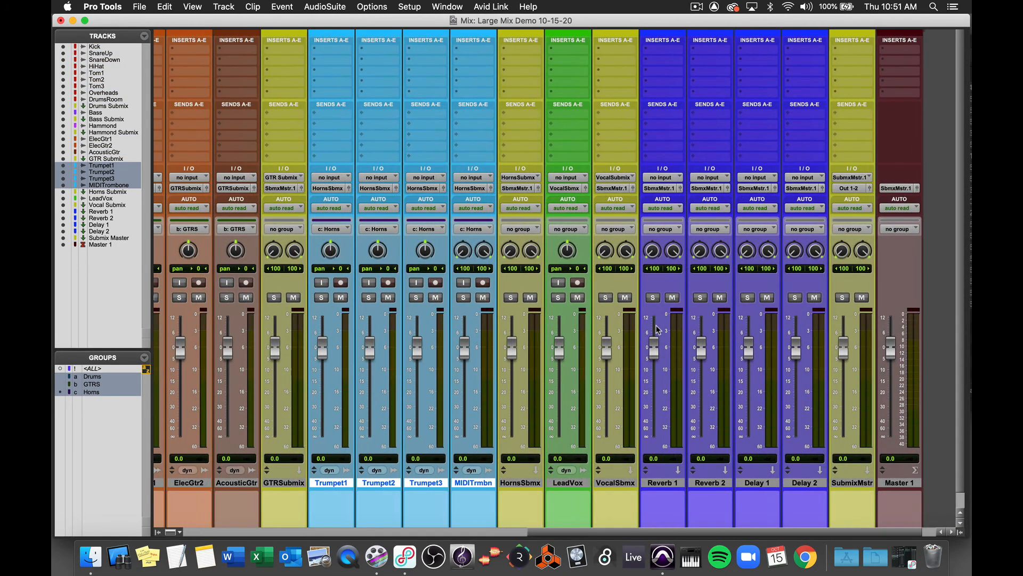
super+click(652, 297)
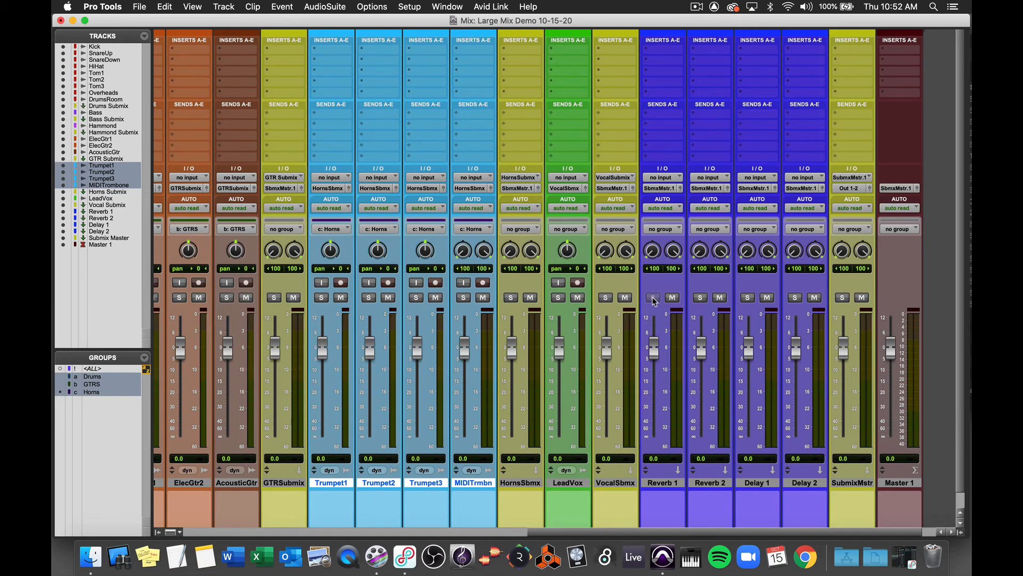
super+click(700, 297)
super+click(748, 298)
super+click(795, 298)
super+click(842, 297)
super+click(606, 298)
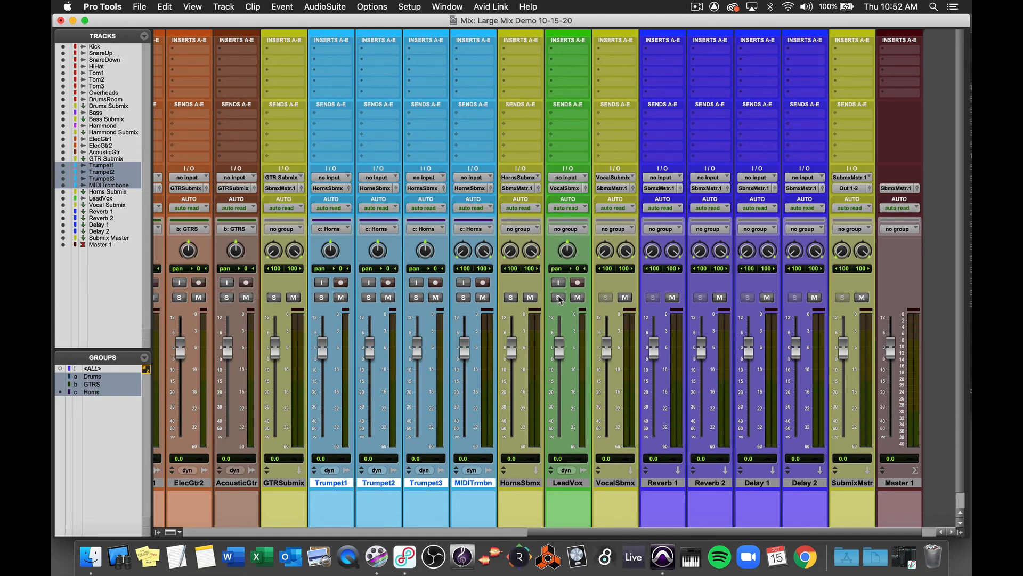
Solo-safe the remaining instrument submixes: Horns, GTR, Drums, Bass and Hammond Submix
super+click(510, 297)
super+click(275, 297)
scroll(320, 299, left, 10)
super+click(372, 297)
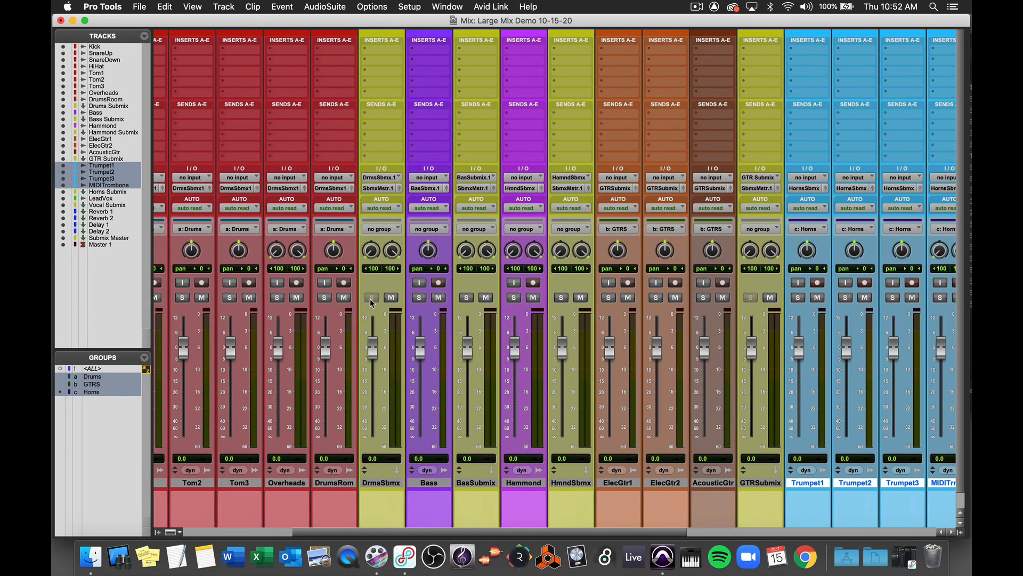
super+click(466, 298)
super+click(560, 297)
scroll(613, 363, left, 5)
scroll(638, 389, right, 15)
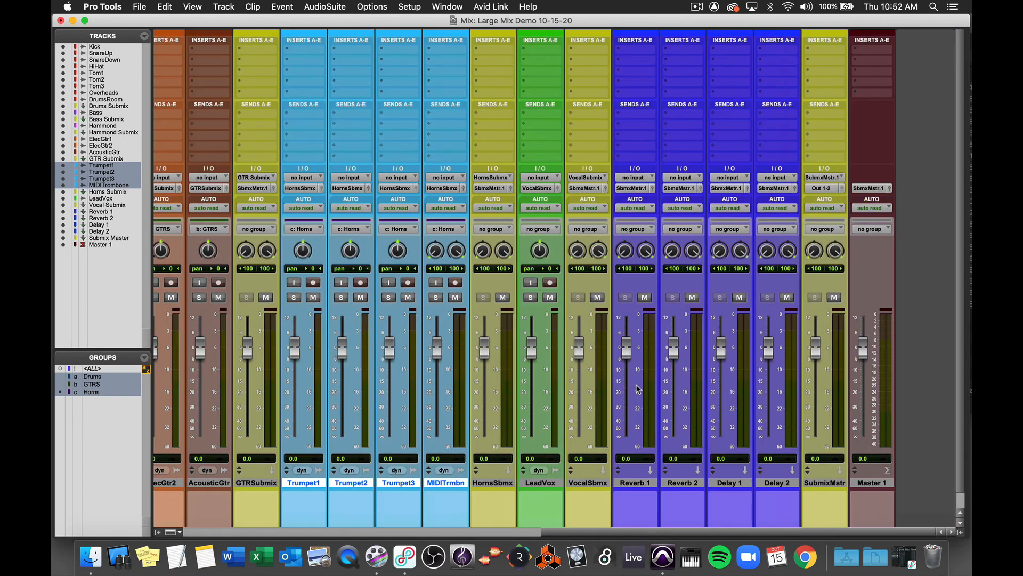
Hide the track and group lists and switch the Mix window to the Narrow Mix view
scroll(638, 389, left, 15)
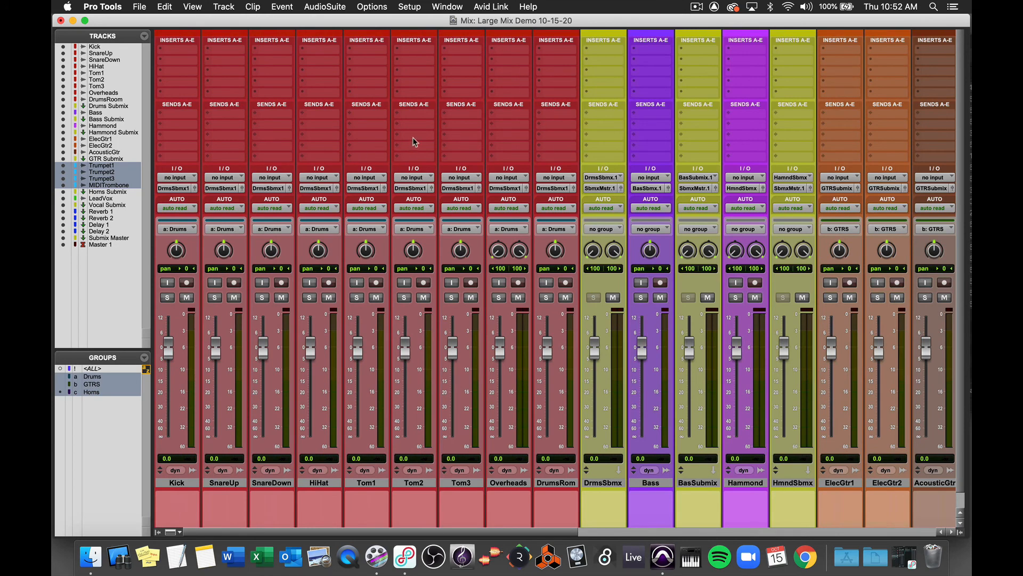
scroll(520, 161, right, 6)
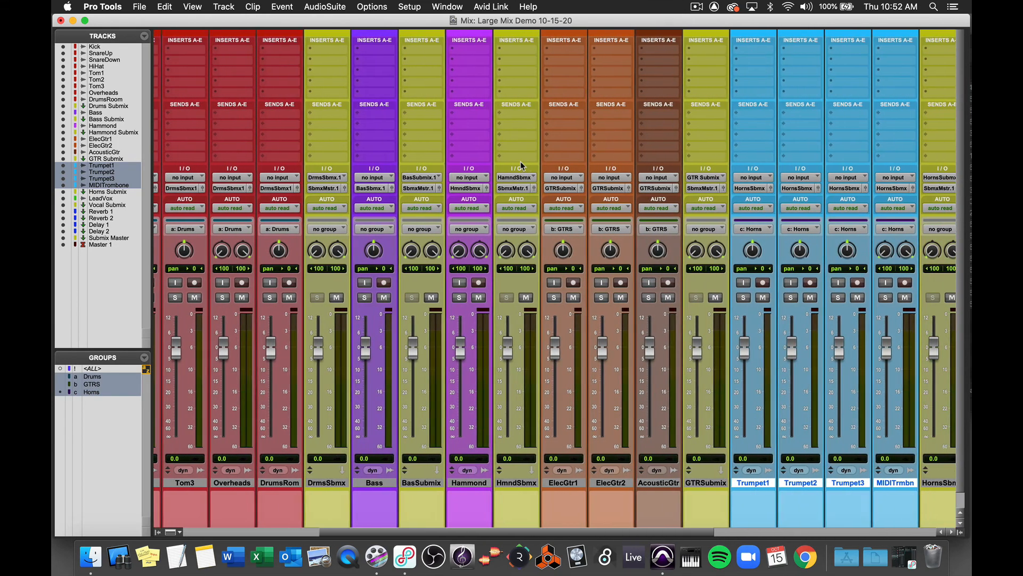
scroll(521, 161, left, 4)
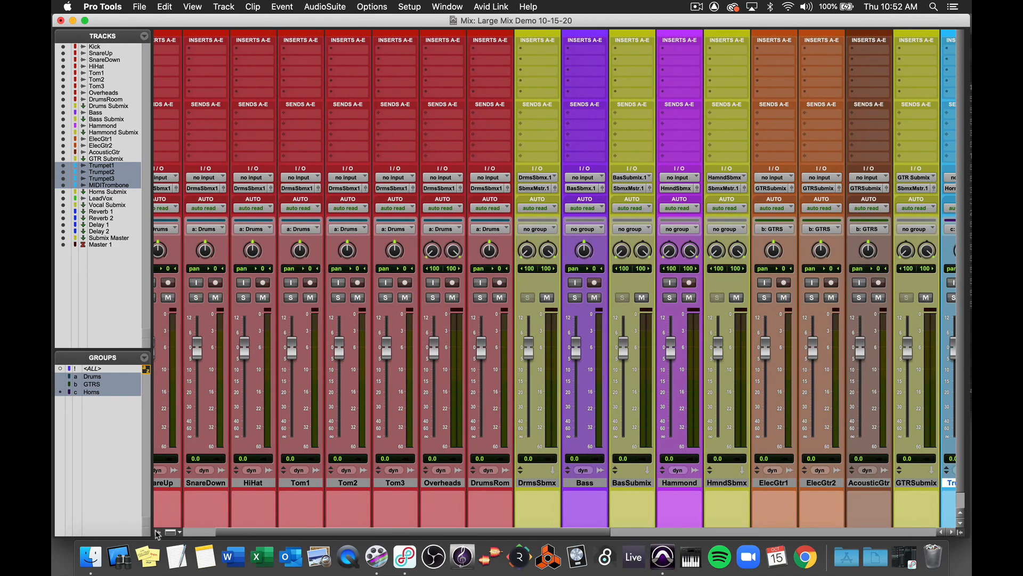
click(158, 533)
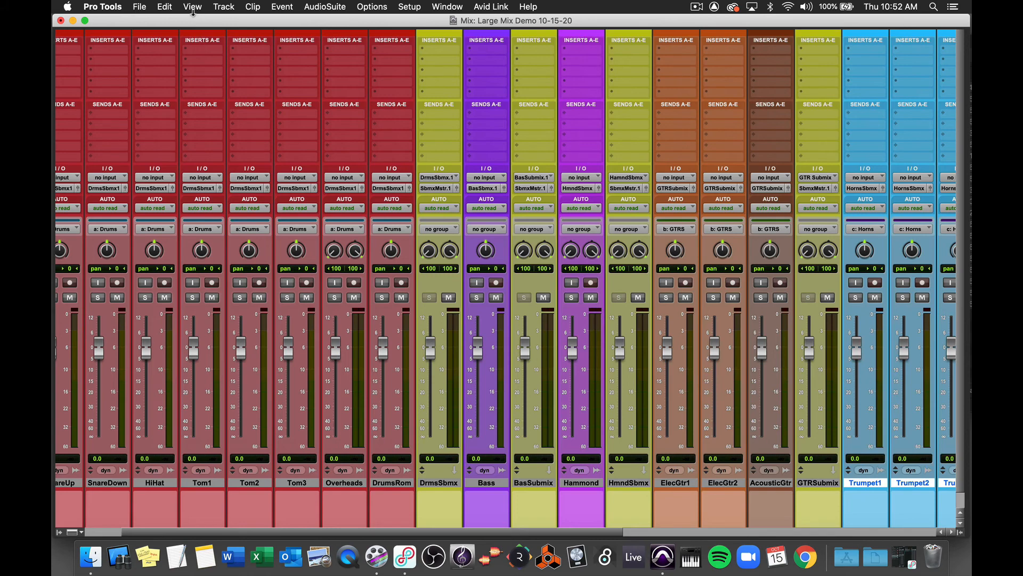
click(193, 7)
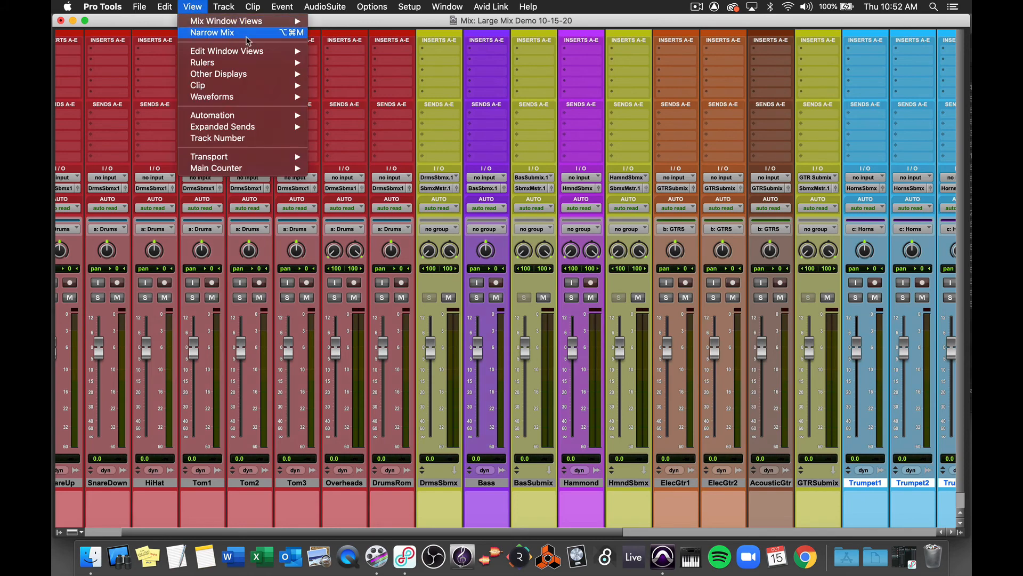
click(248, 33)
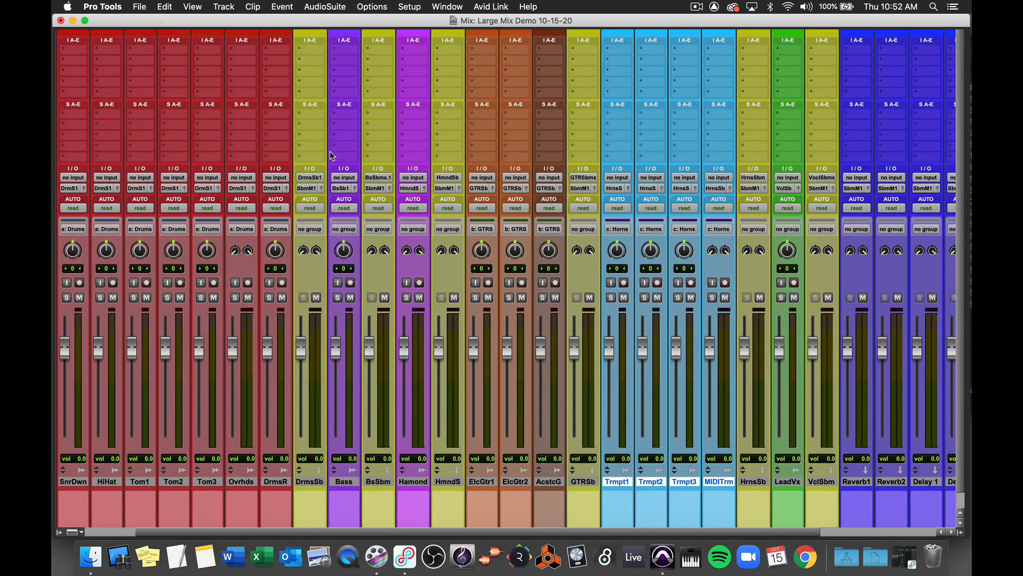
scroll(332, 155, left, 3)
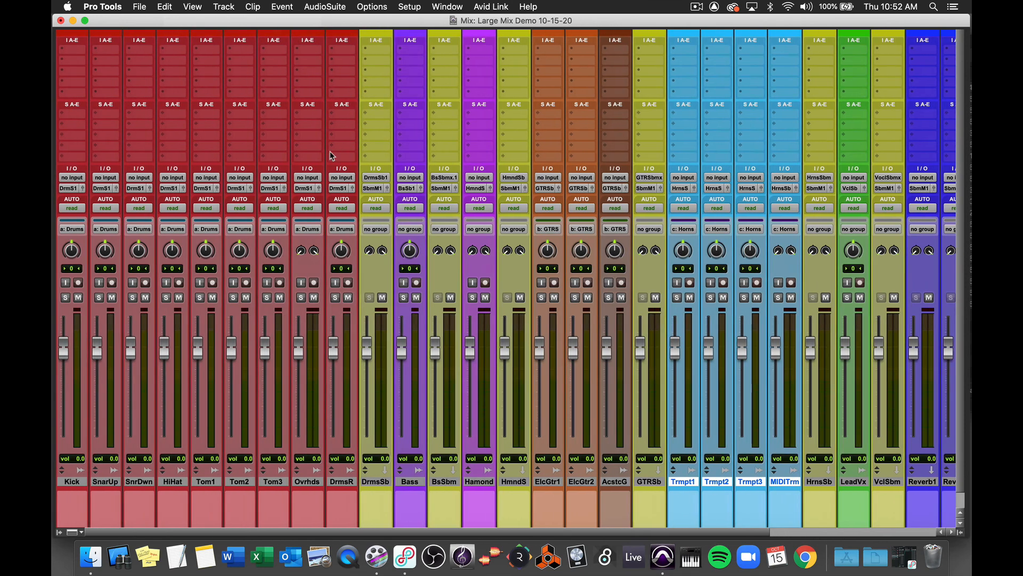
scroll(331, 156, right, 10)
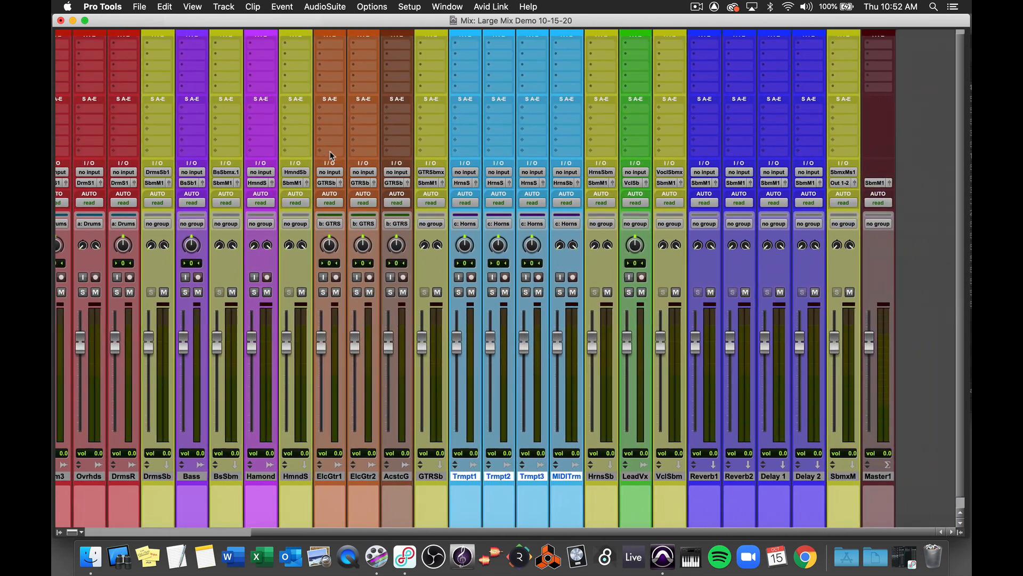
scroll(331, 155, left, 20)
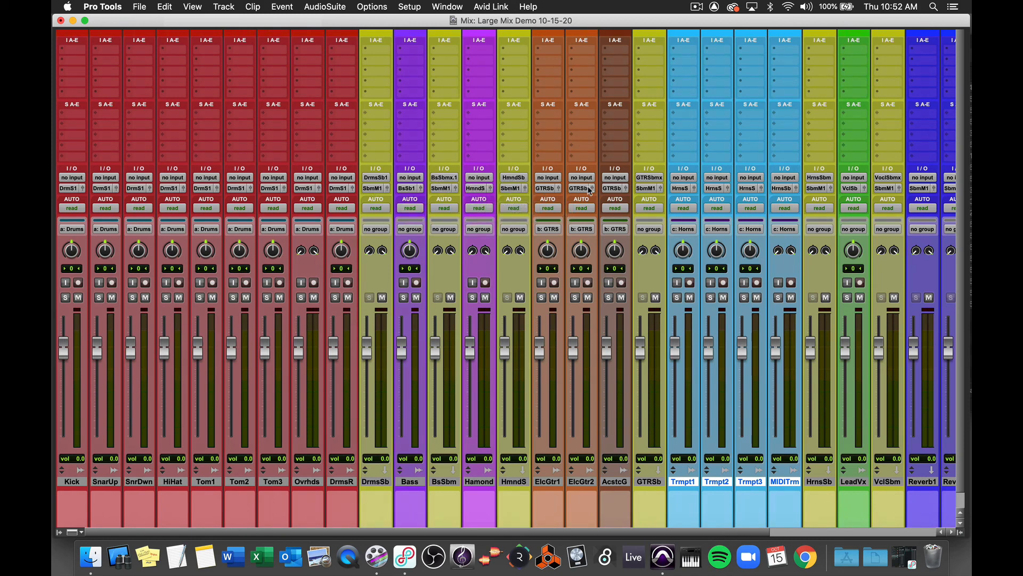
scroll(655, 179, right, 5)
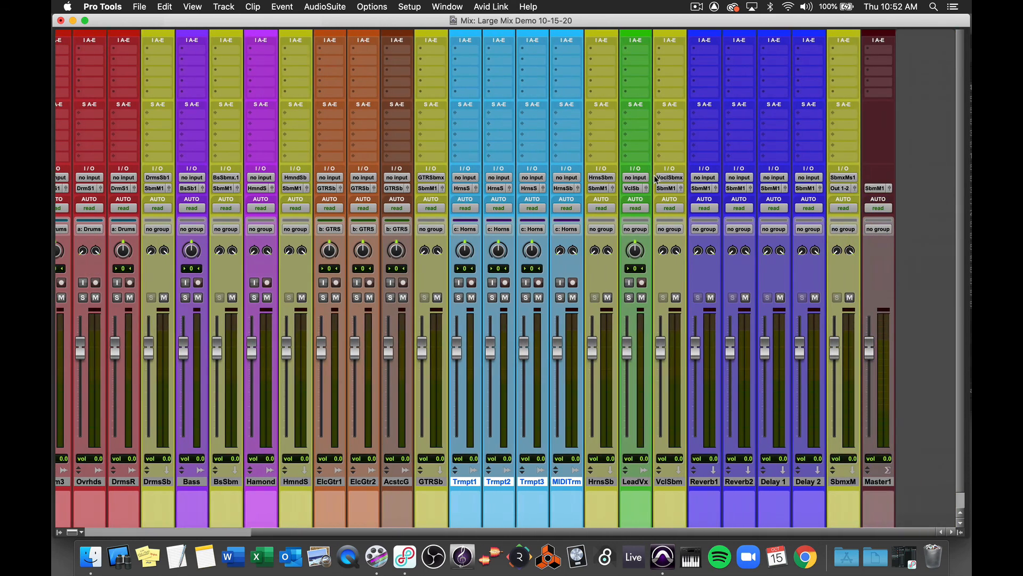